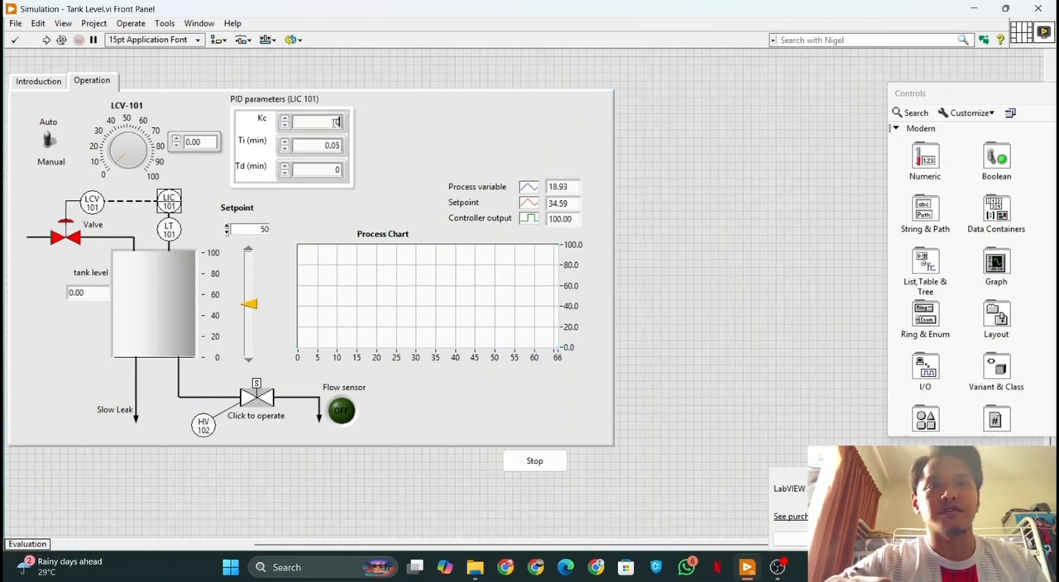
Run the tank level simulation with Kc 10, Ti 0, Td 0 and a setpoint of 80, and stop it
double_click(337, 145)
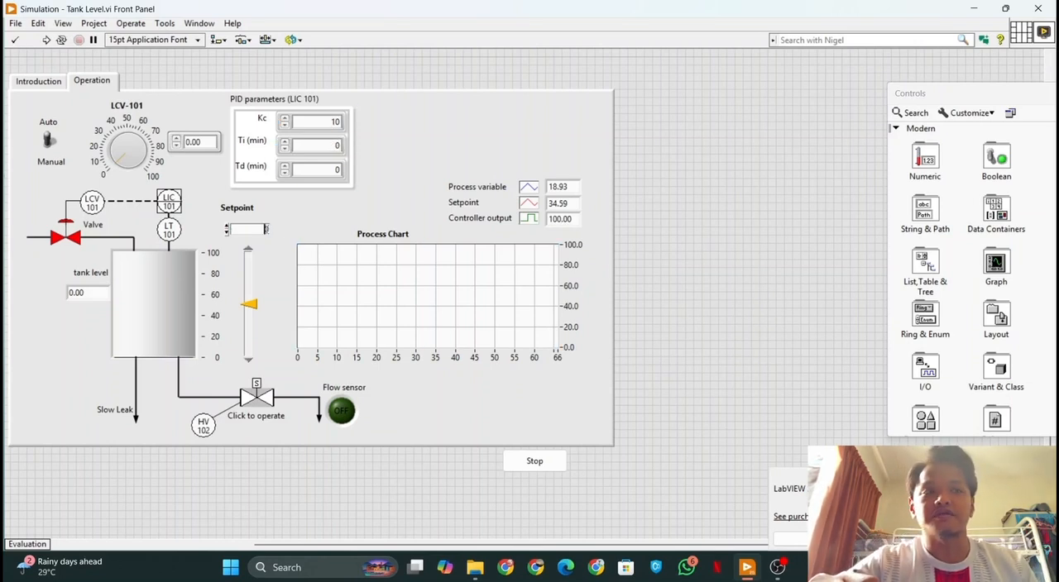
key("Return")
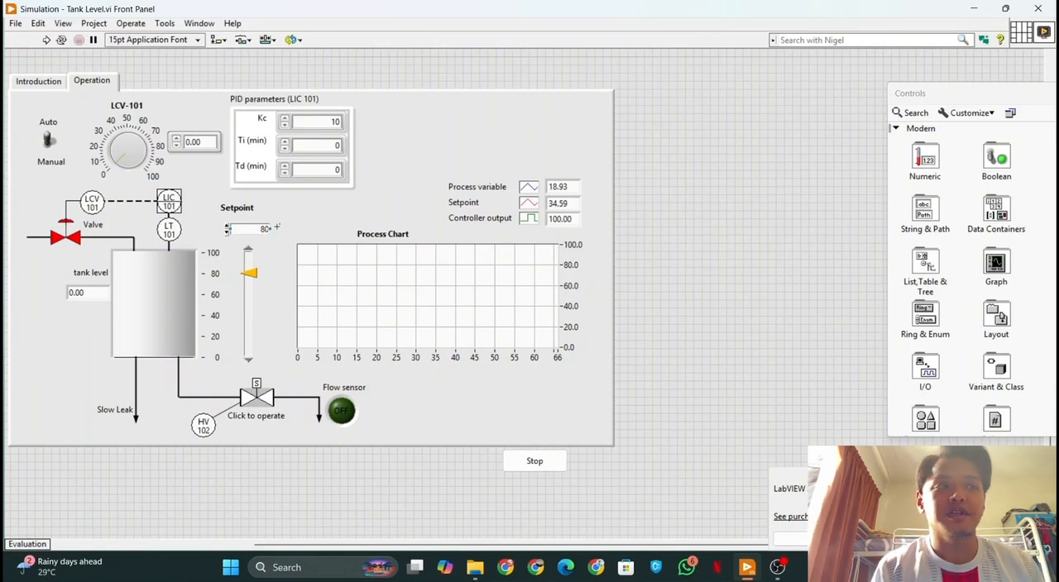
left_click(130, 23)
left_click(135, 34)
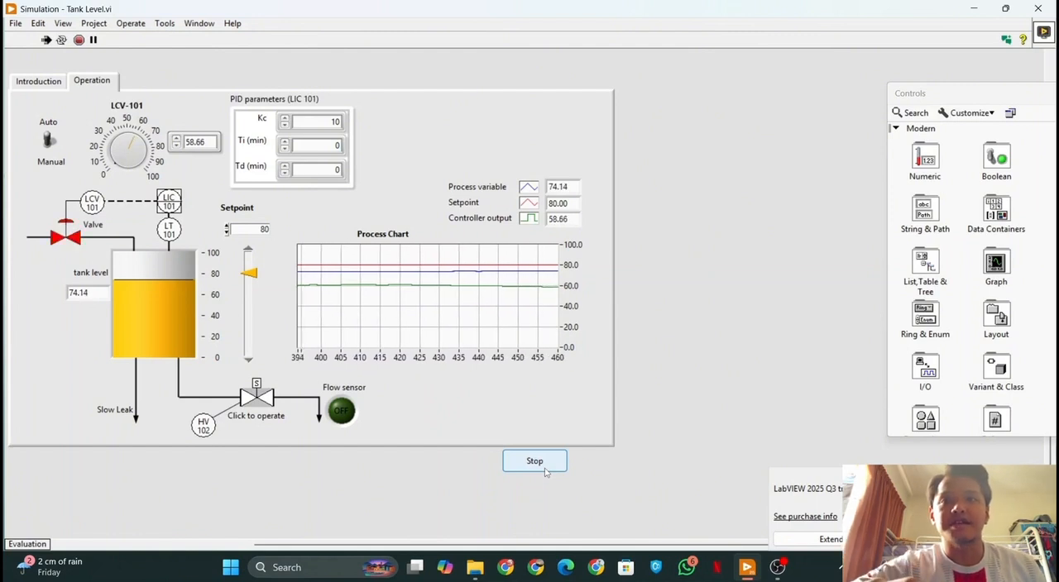
left_click(544, 470)
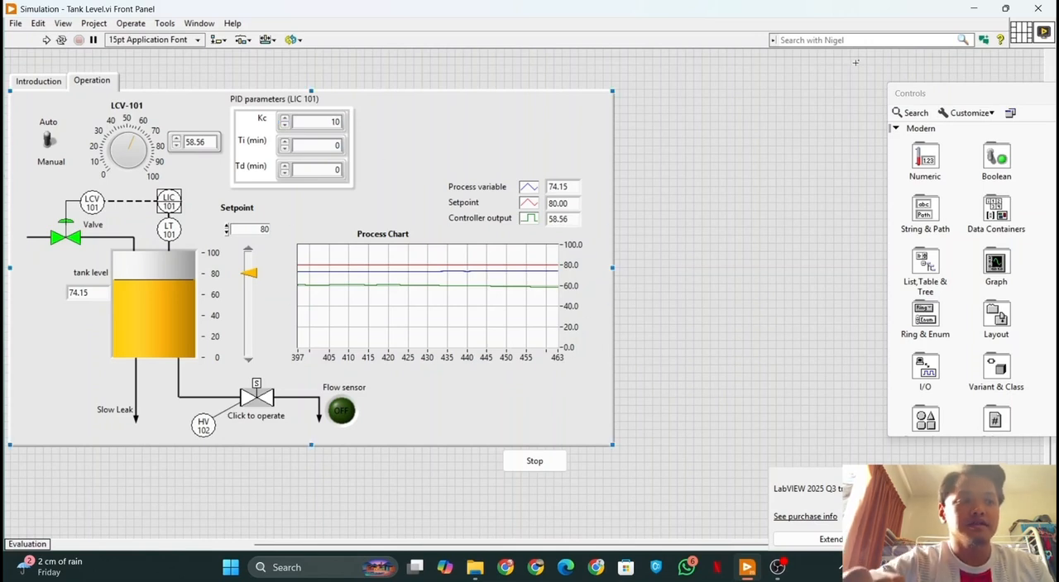
left_click(777, 567)
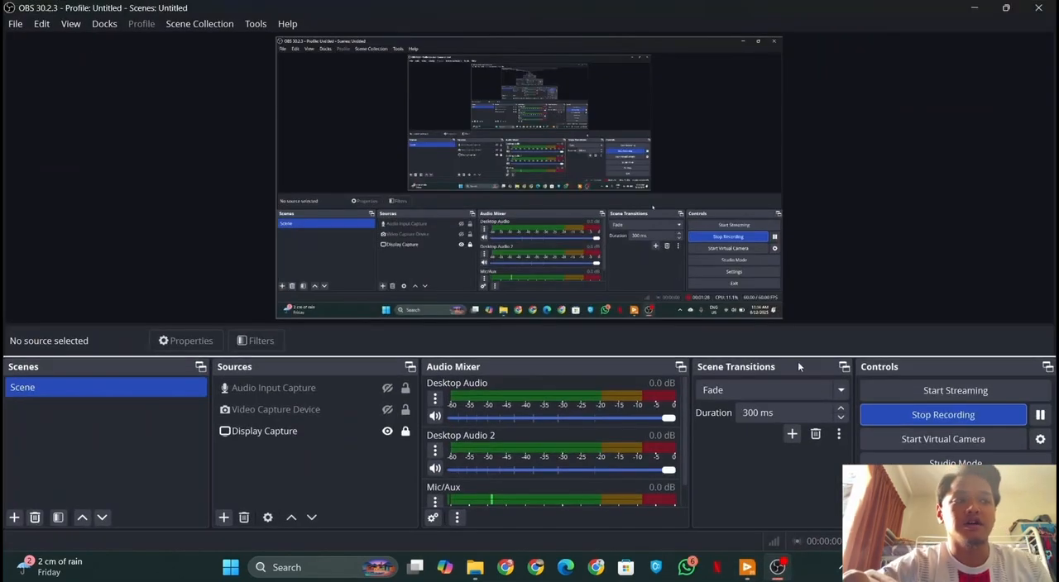
left_click(756, 573)
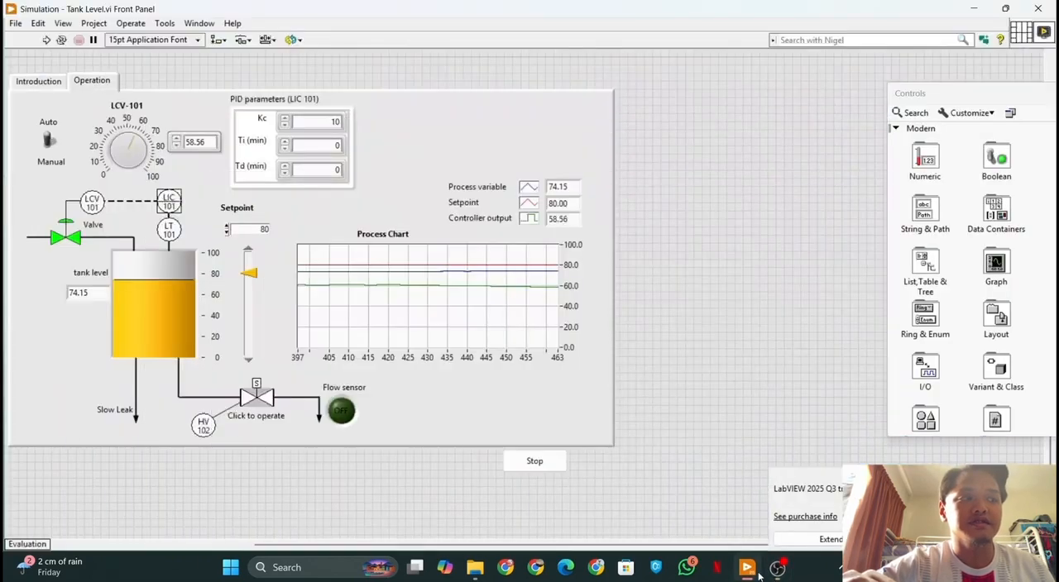
Set Kc to 100, and run and stop the tank level simulation
left_click(334, 143)
left_click(329, 121)
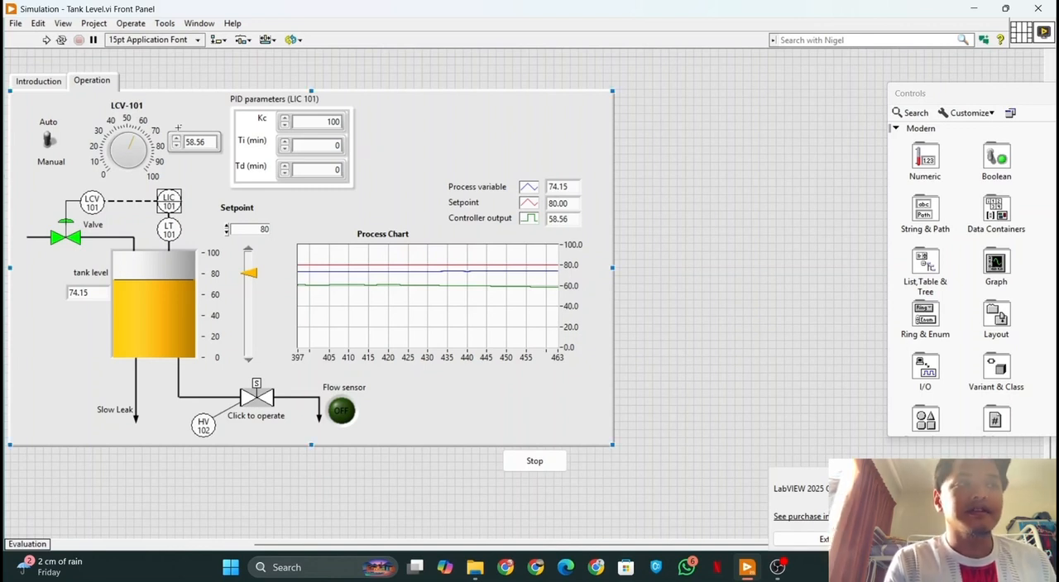
left_click(131, 23)
left_click(141, 35)
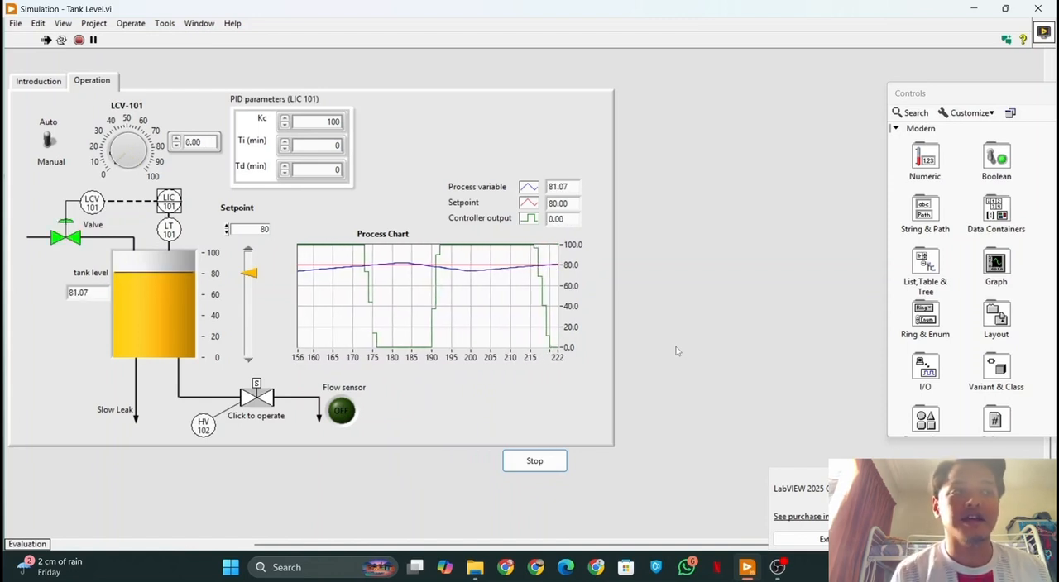
left_click(553, 472)
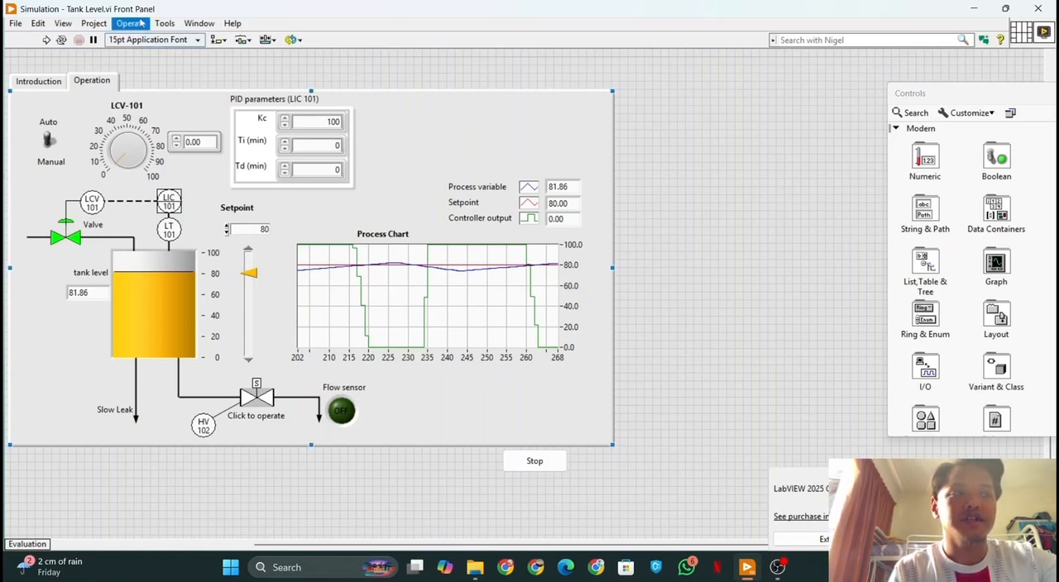
Raise Kc to 1000, and run and stop the tank level simulation
left_click(335, 123)
left_click(462, 128)
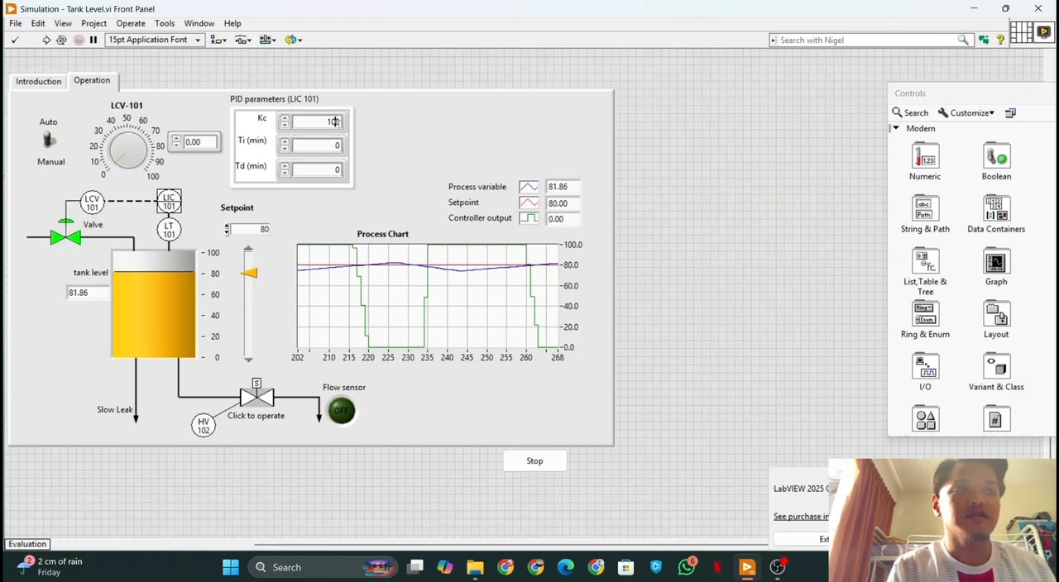
type("00")
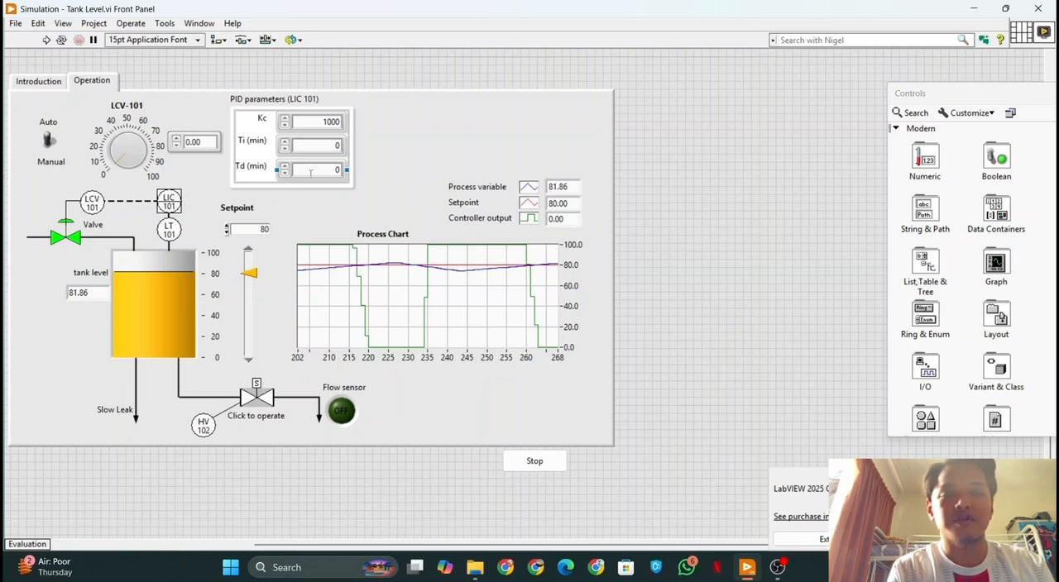
left_click(130, 24)
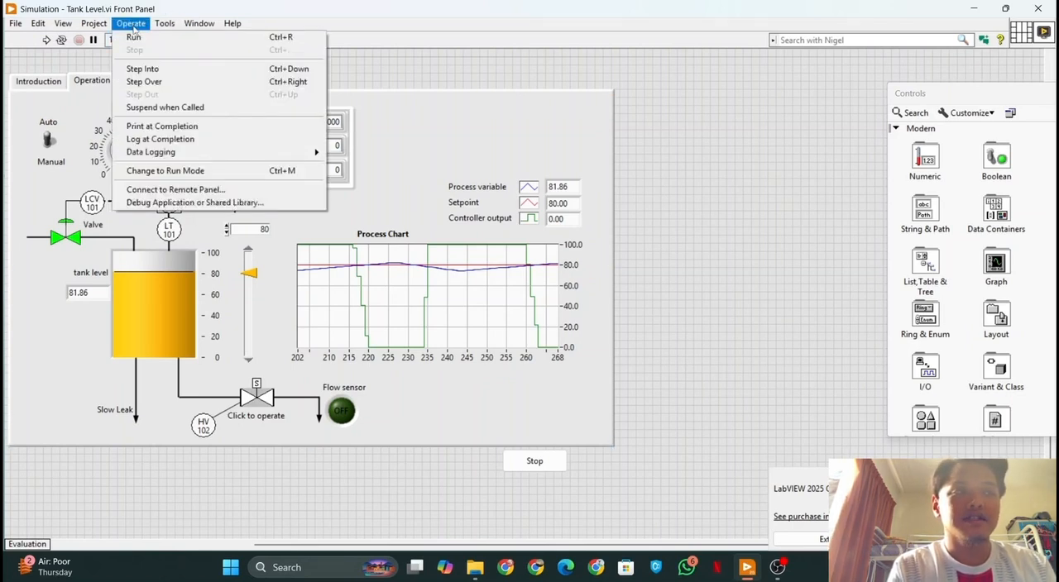
left_click(134, 38)
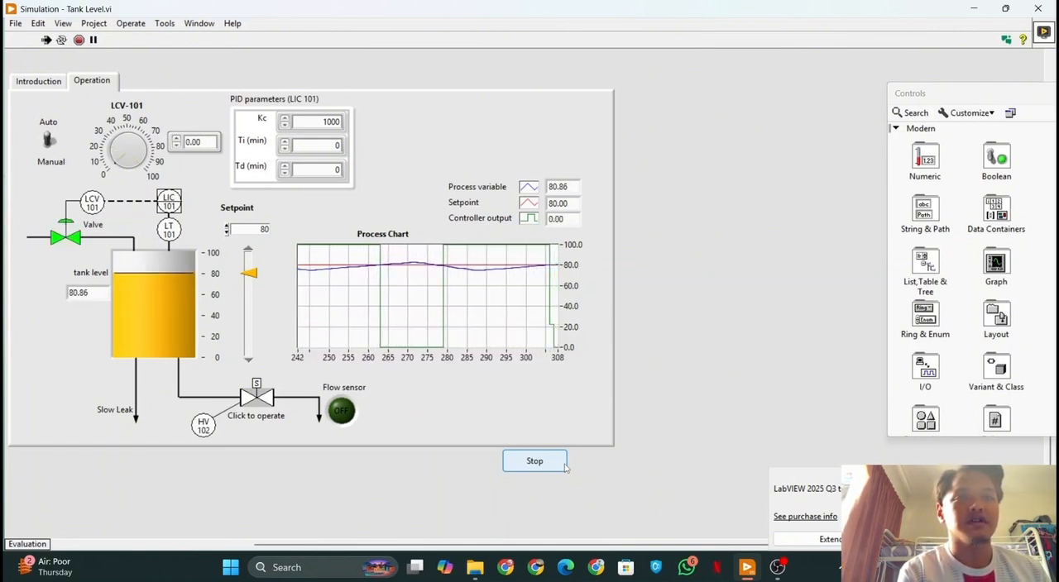
left_click(564, 467)
left_click(565, 468)
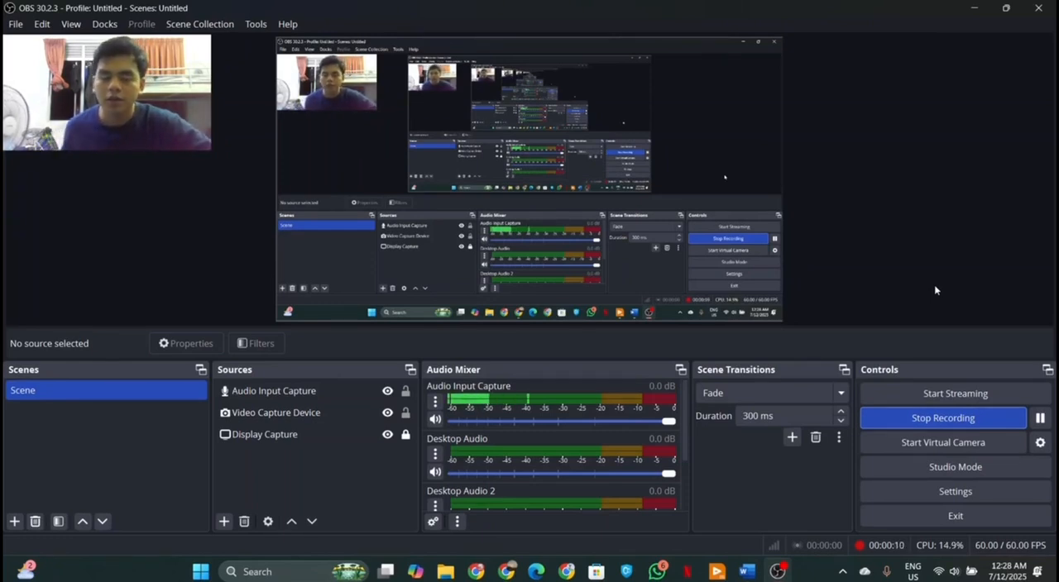
Switch to the lab report in Word and review the P-only rows and the first PI row of the results table
left_click(974, 7)
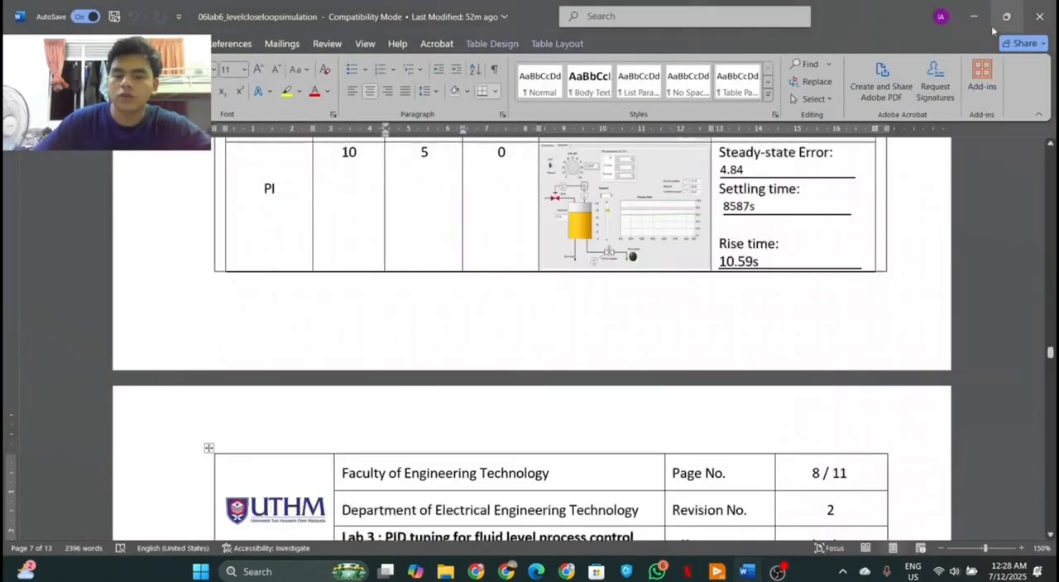
scroll(708, 364, "up", 5)
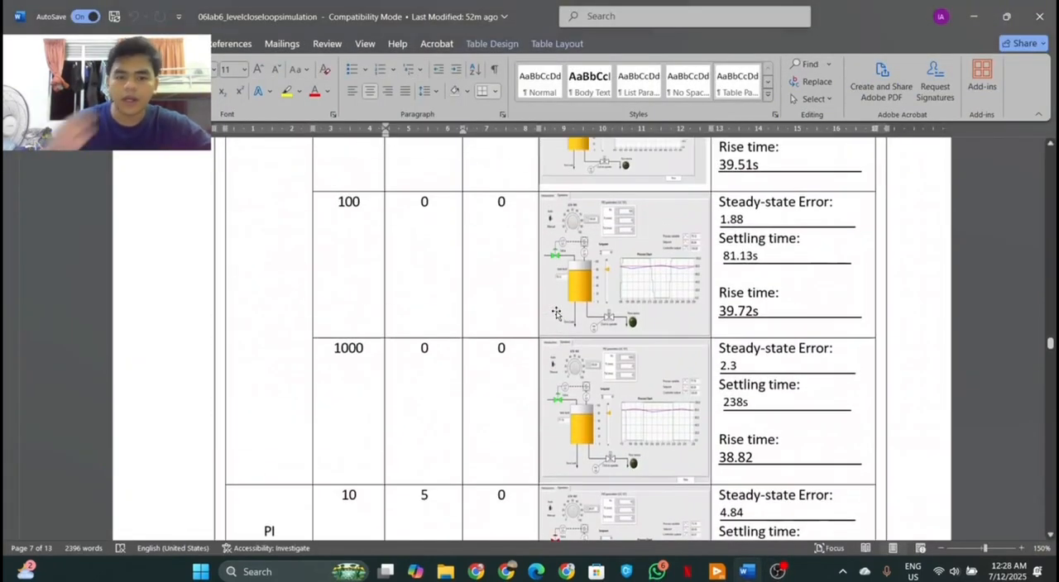
scroll(530, 298, "up", 2)
scroll(505, 285, "down", 5)
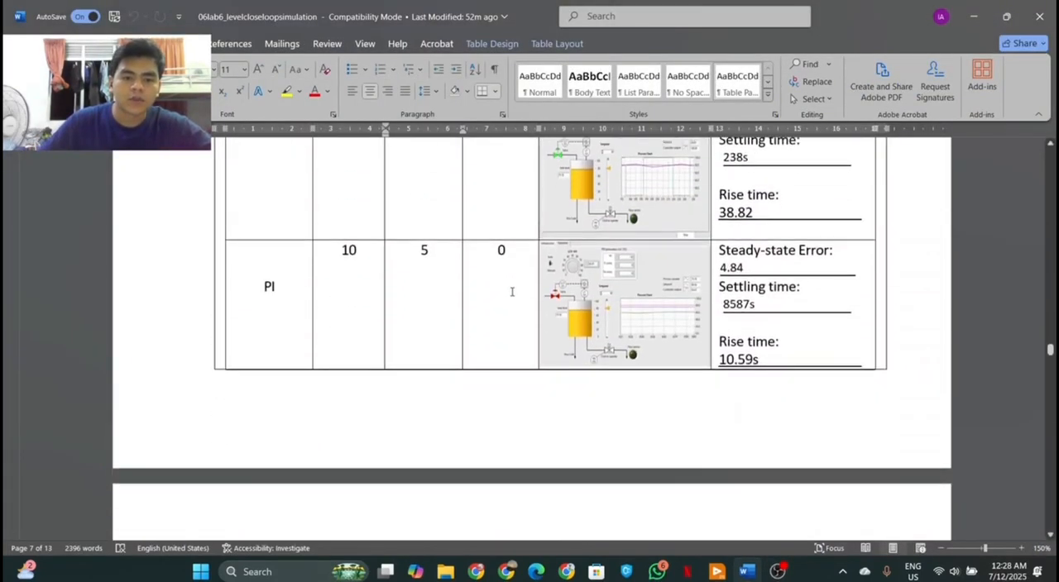
scroll(512, 294, "up", 5)
scroll(513, 296, "down", 1)
scroll(514, 295, "down", 6)
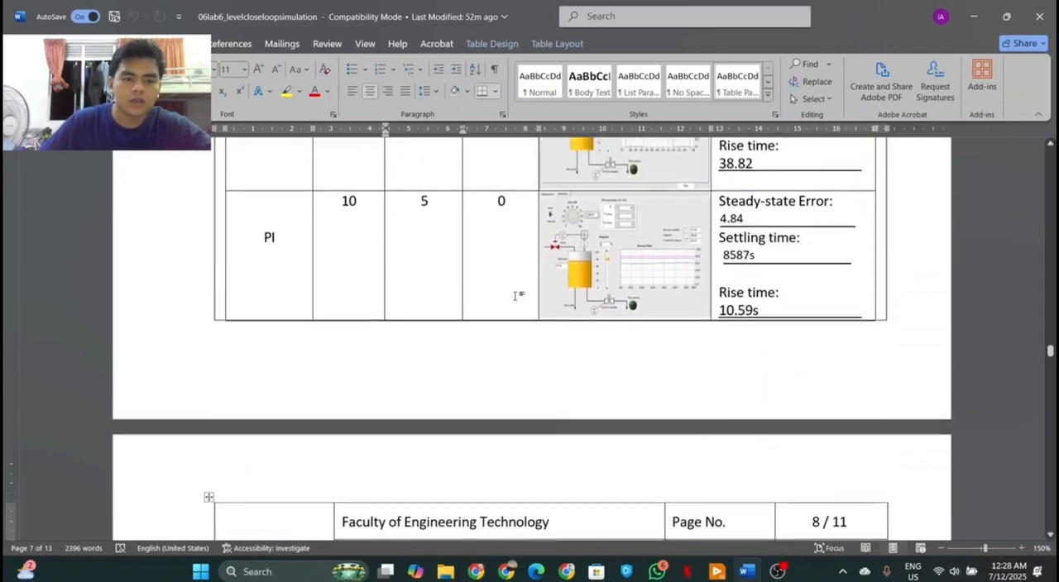
scroll(496, 302, "up", 2)
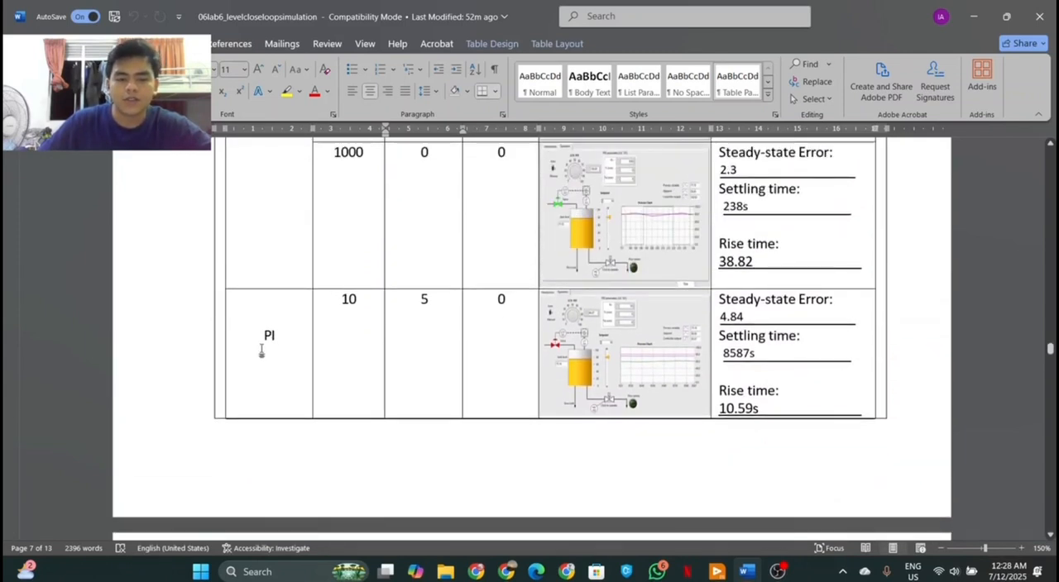
scroll(425, 376, "up", 1)
scroll(425, 376, "up", 2)
scroll(427, 376, "down", 1)
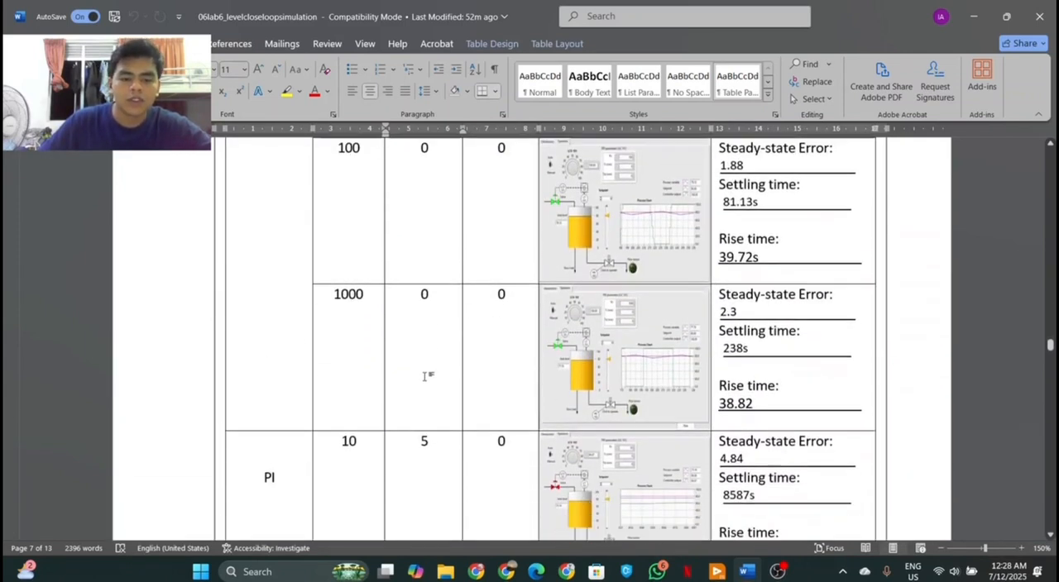
scroll(428, 377, "up", 6)
scroll(430, 377, "down", 3)
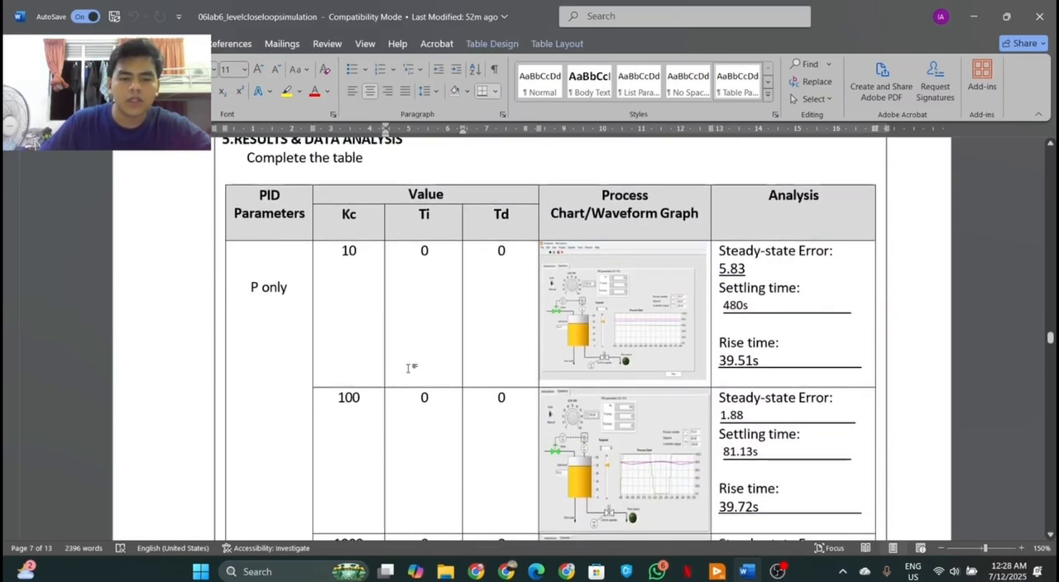
scroll(406, 279, "down", 4)
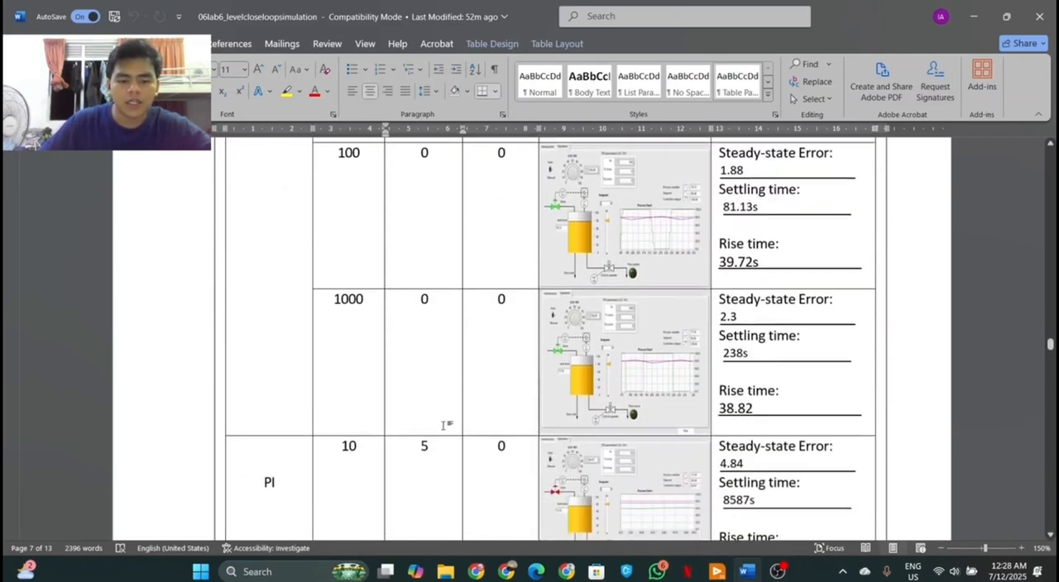
scroll(446, 425, "down", 1)
Switch to the Tank Level front panel in LabVIEW and set the integral time Ti to 5 min
left_click(716, 572)
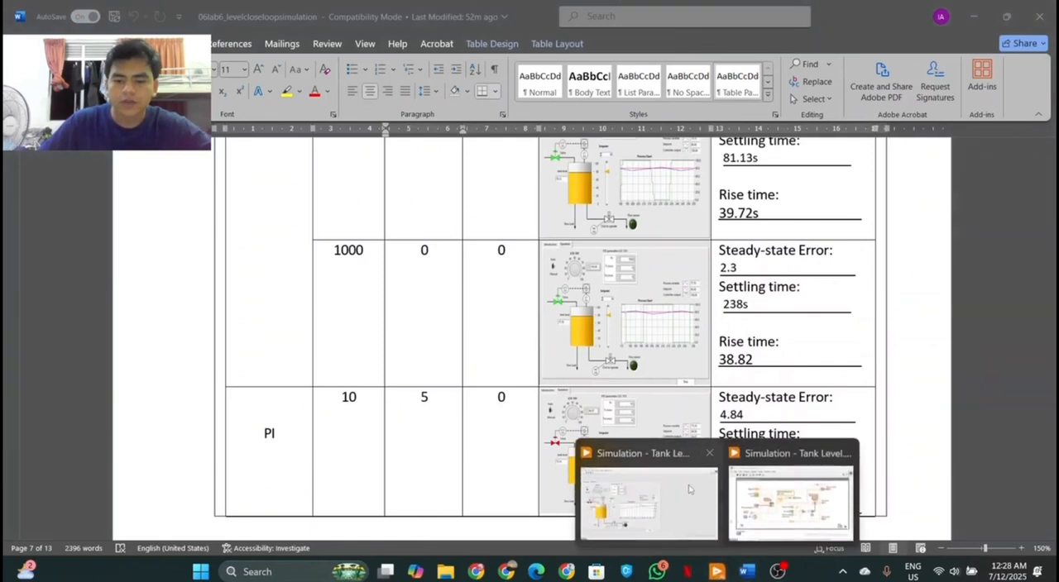
left_click(689, 489)
double_click(340, 173)
type("5")
key("Return")
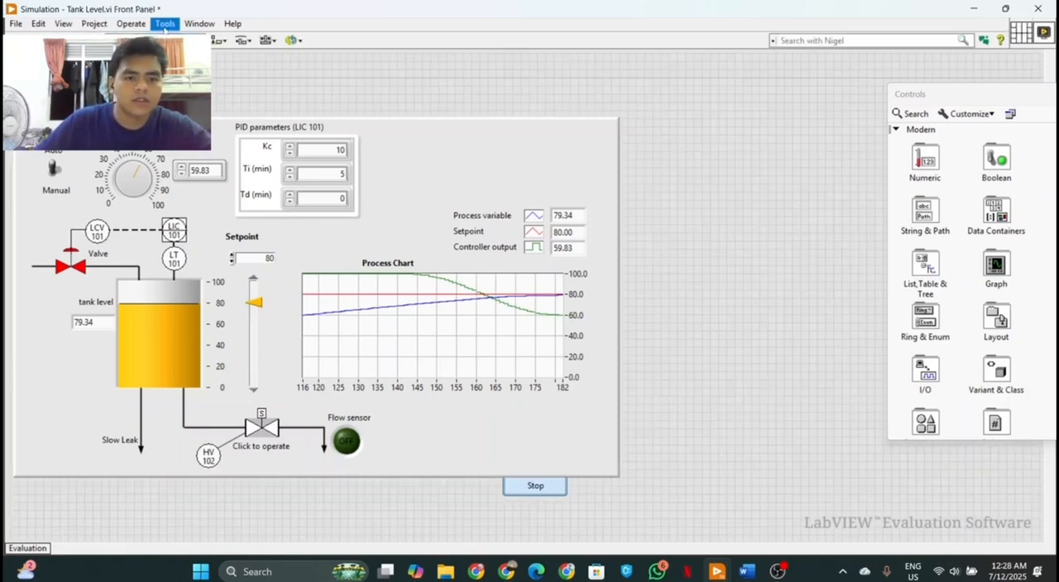
Run the tank level simulation with Kc 10, Ti 5 and Td 0
left_click(132, 25)
left_click(142, 38)
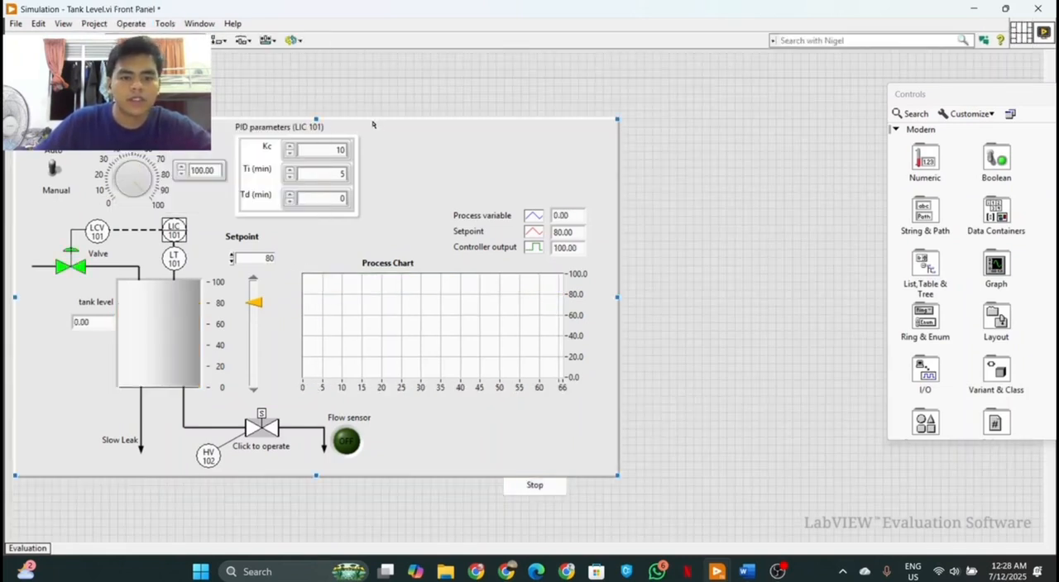
left_click(346, 150)
left_click(130, 23)
left_click(142, 38)
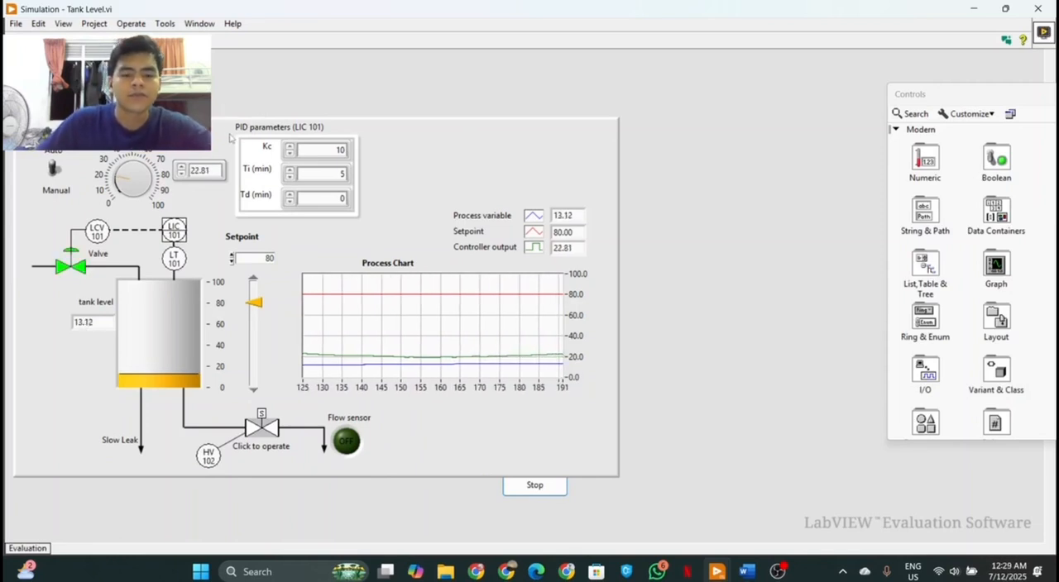
Return to the lab report in Word and examine the waveforms and analysis of the PI rows with Ti 5 and Ti 0.5
key("ctrl+e")
left_click(577, 26)
left_click(985, 9)
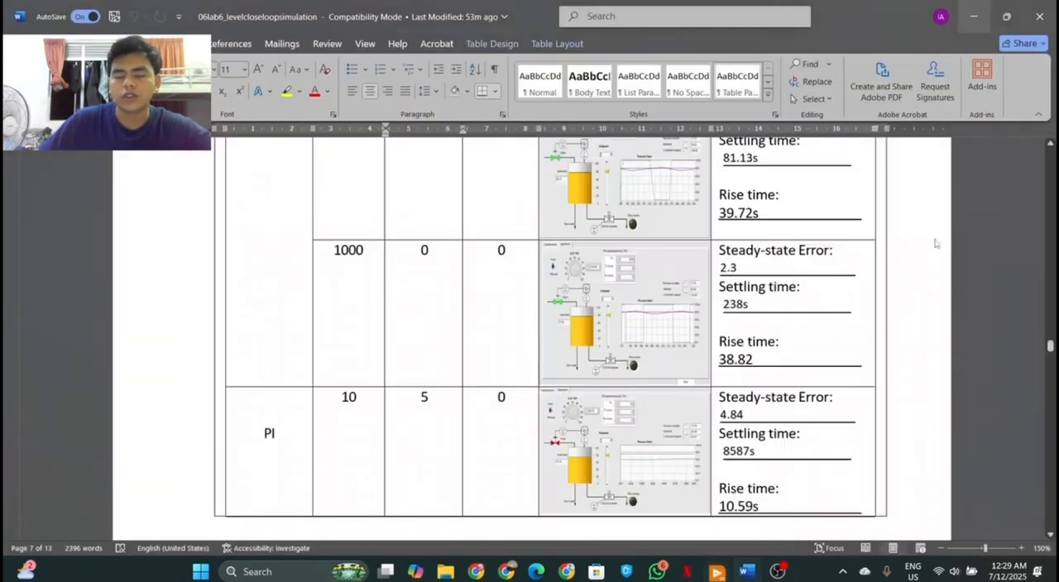
scroll(635, 390, "up", 2)
scroll(635, 391, "down", 2)
scroll(637, 388, "down", 3)
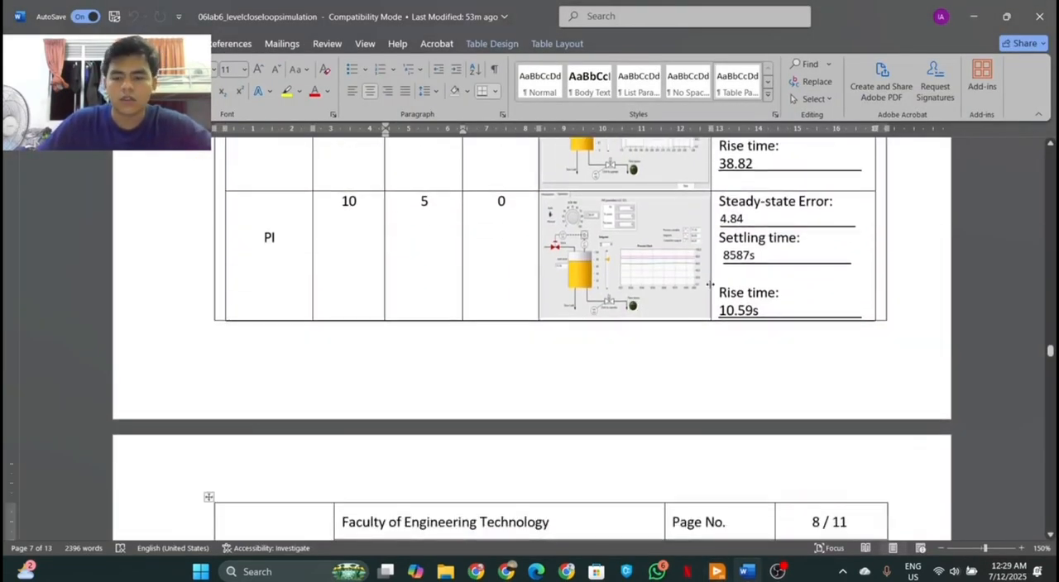
scroll(713, 289, "up", 11)
scroll(674, 291, "down", 2)
scroll(728, 336, "up", 3)
scroll(858, 364, "down", 2)
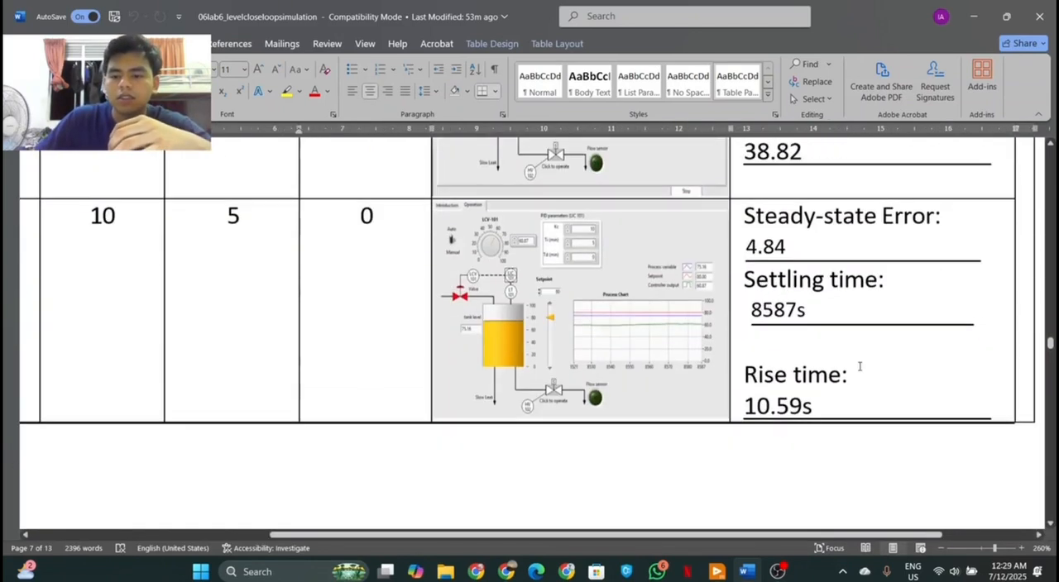
scroll(789, 265, "up", 1)
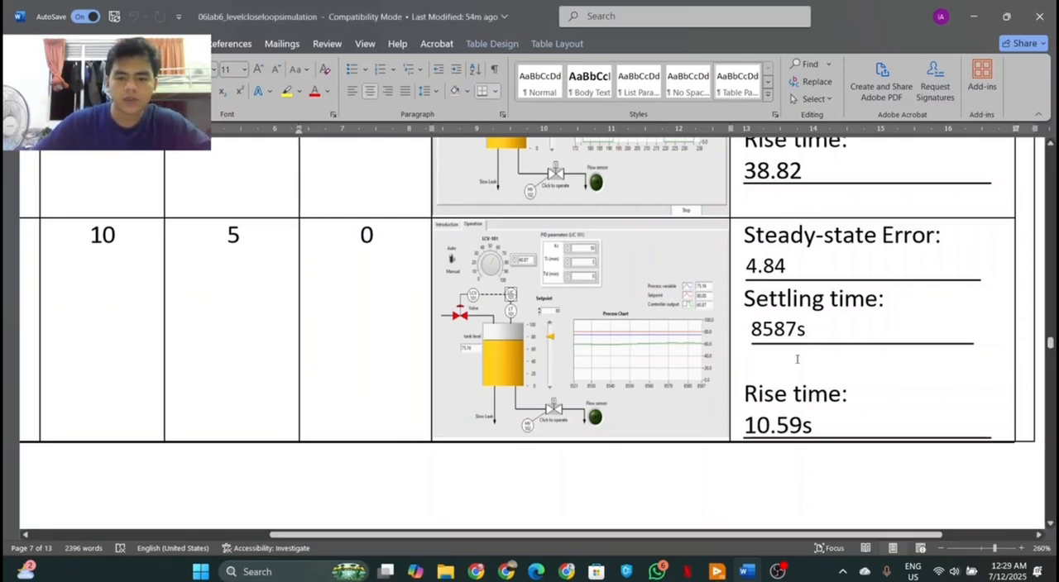
scroll(608, 273, "down", 5)
scroll(606, 275, "down", 3)
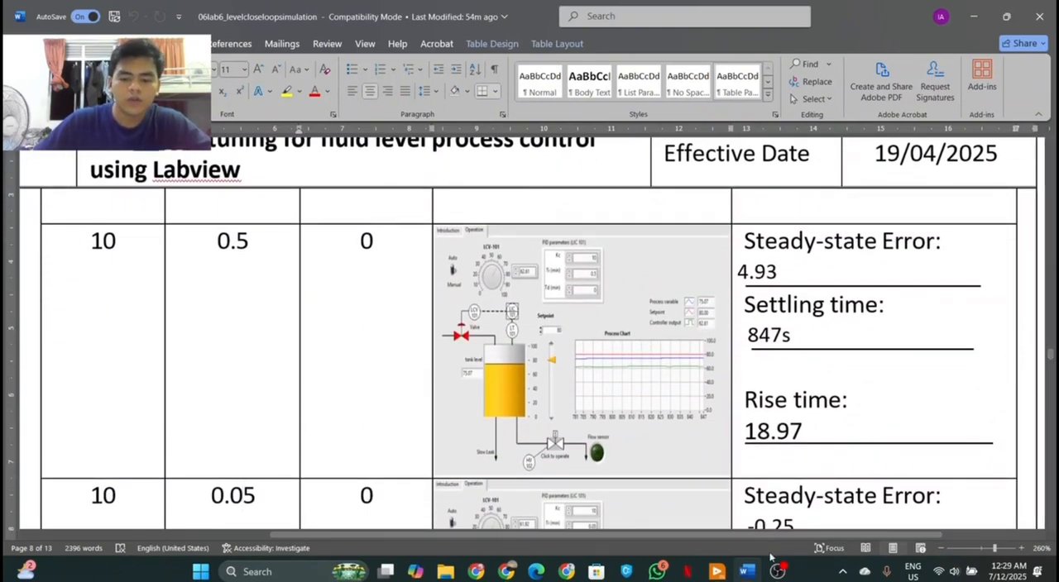
Switch to the Tank Level front panel in LabVIEW and run the simulation with Kc 10, Ti 0.5 and Td 0
left_click(716, 571)
left_click(666, 532)
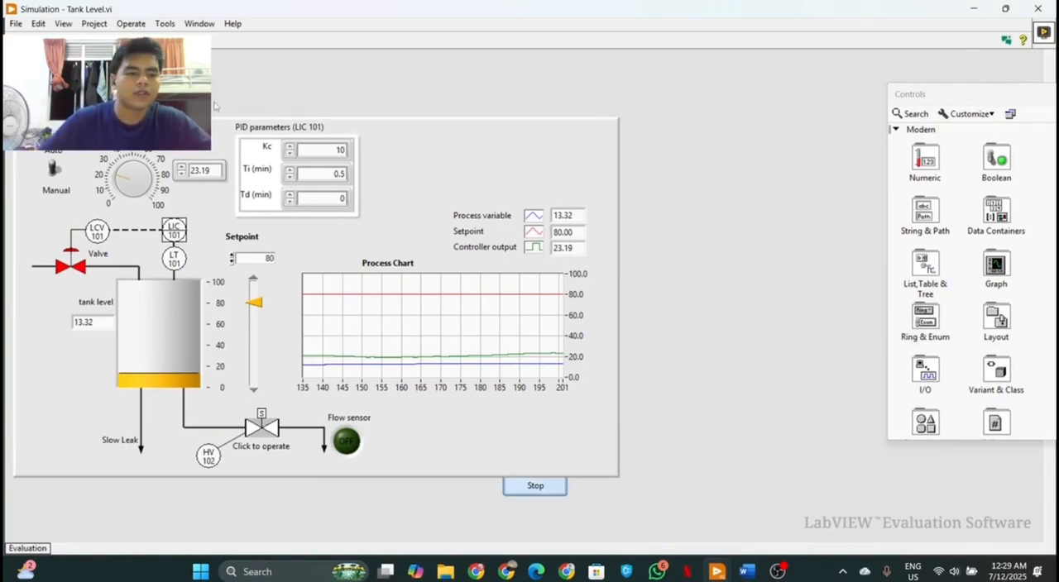
left_click(130, 23)
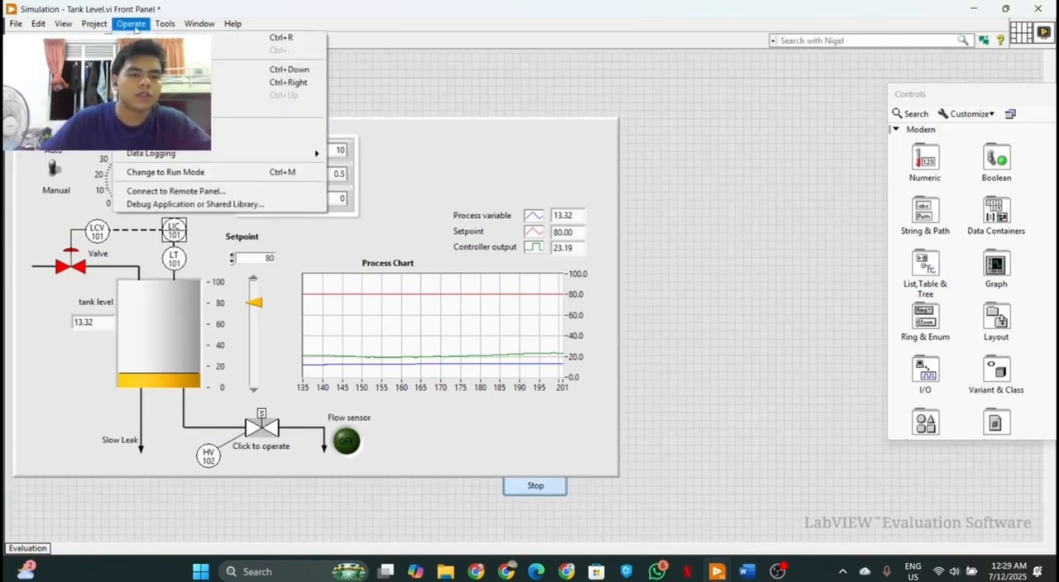
left_click(190, 37)
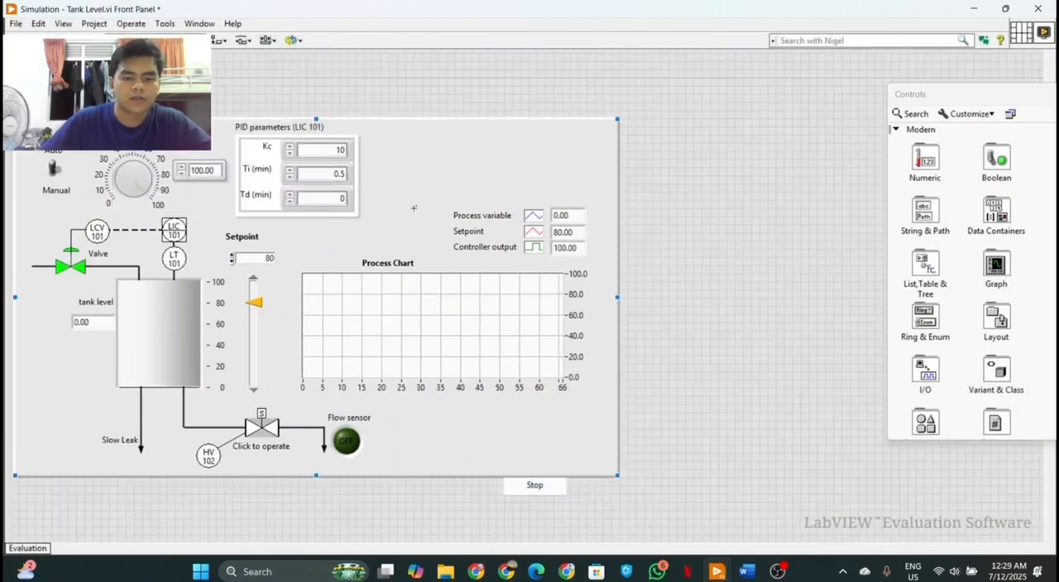
left_click(130, 23)
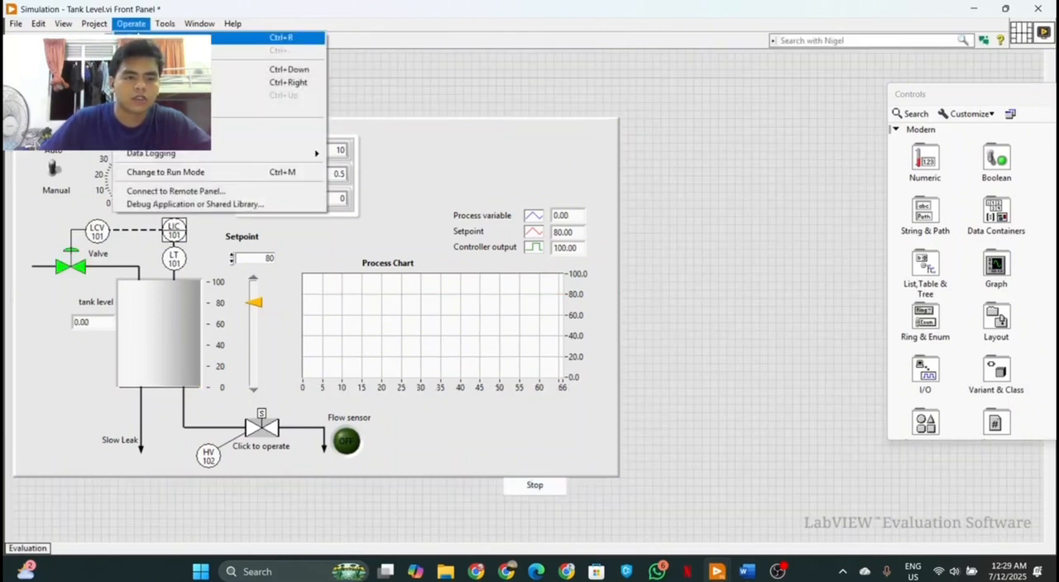
left_click(190, 38)
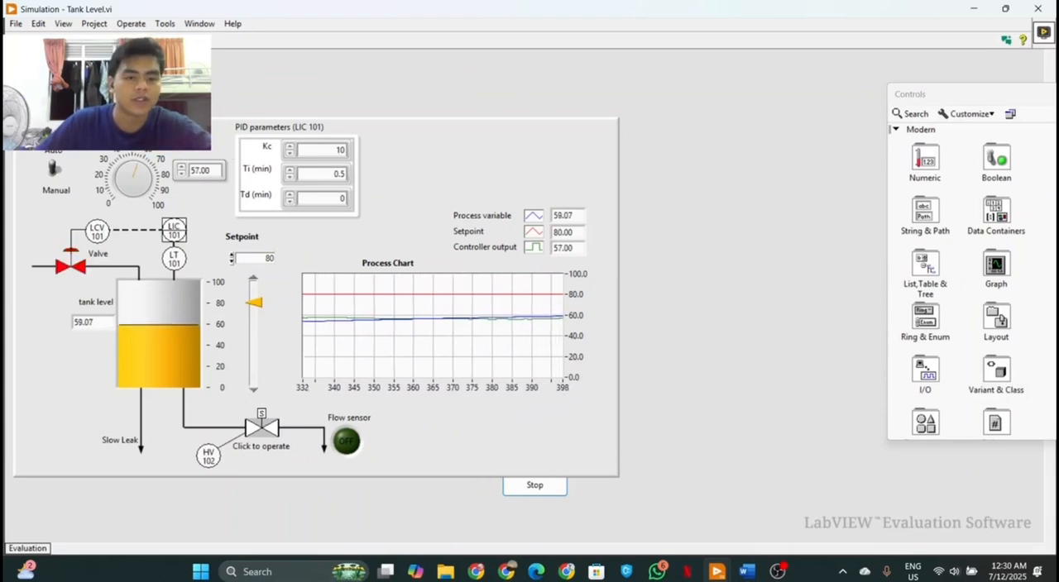
Halt the running tank level simulation and return to the lab report in Word
left_click(69, 40)
left_click(975, 7)
left_click(571, 24)
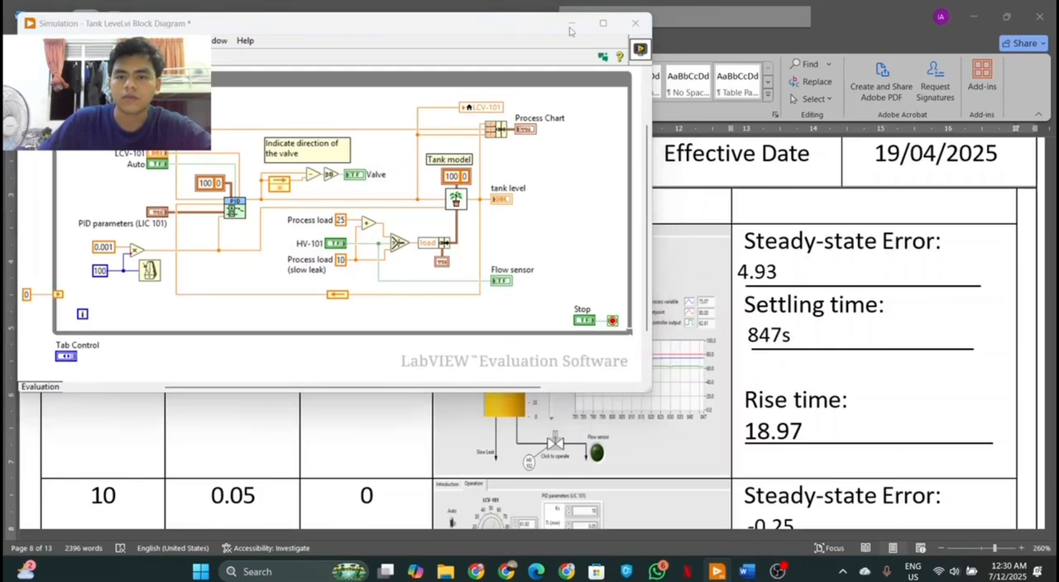
Examine the waveforms and analysis values of the results table rows with Ti 0.5 and Ti 0.05
scroll(717, 375, "down", 3)
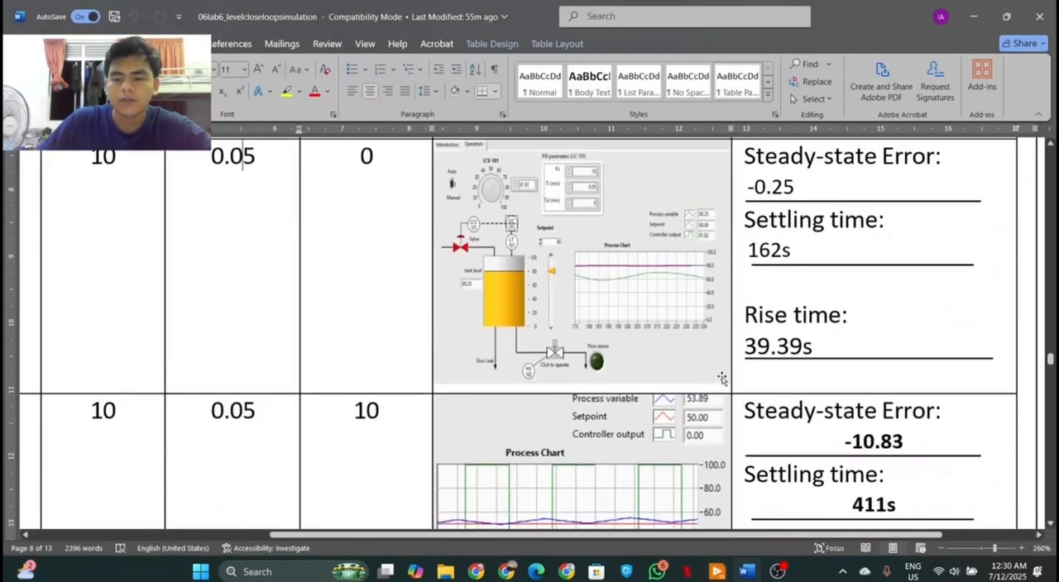
scroll(712, 371, "up", 5)
scroll(700, 365, "down", 2)
scroll(700, 365, "down", 1)
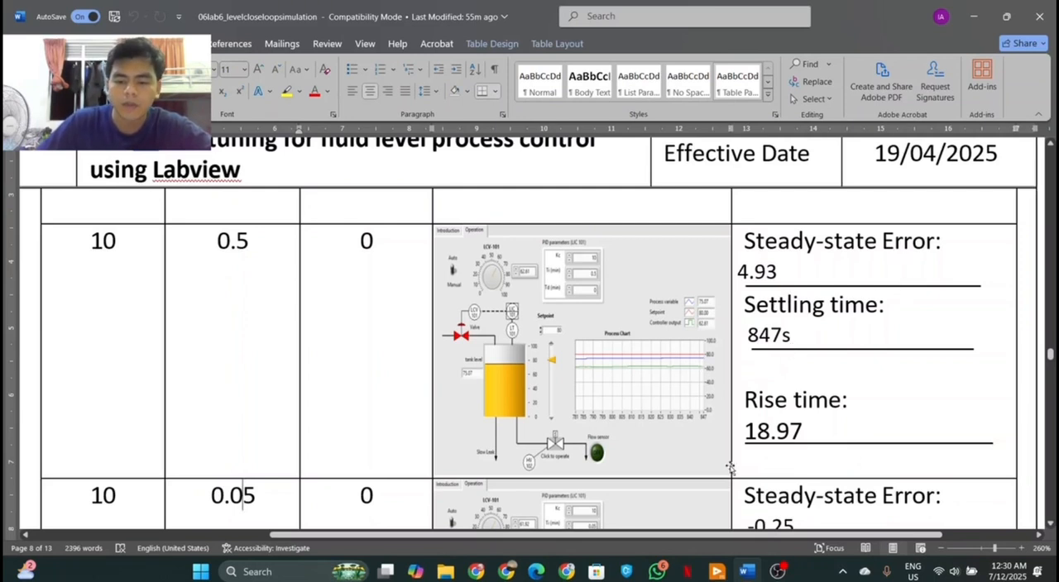
scroll(725, 460, "down", 3)
scroll(725, 460, "down", 2)
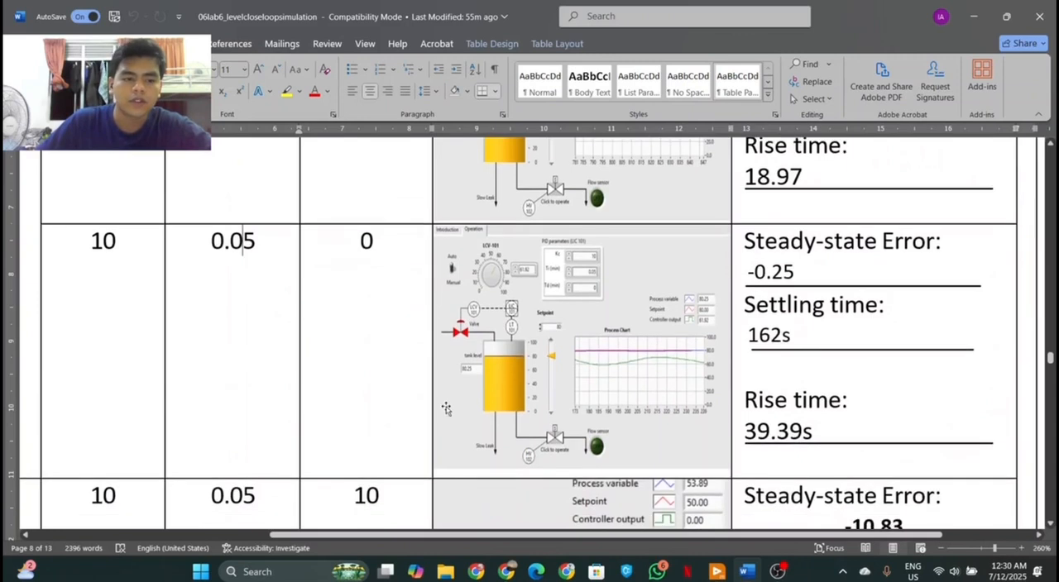
left_click(382, 347)
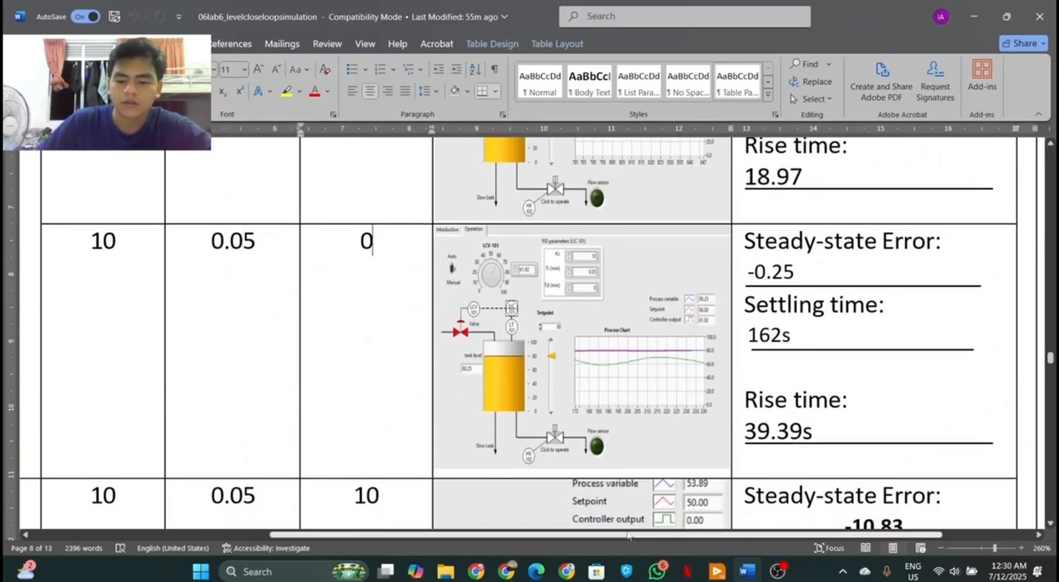
Switch to the Tank Level front panel in LabVIEW and set the integral time Ti to 0.05 min, checking it against the lab report
left_click(703, 568)
left_click(660, 524)
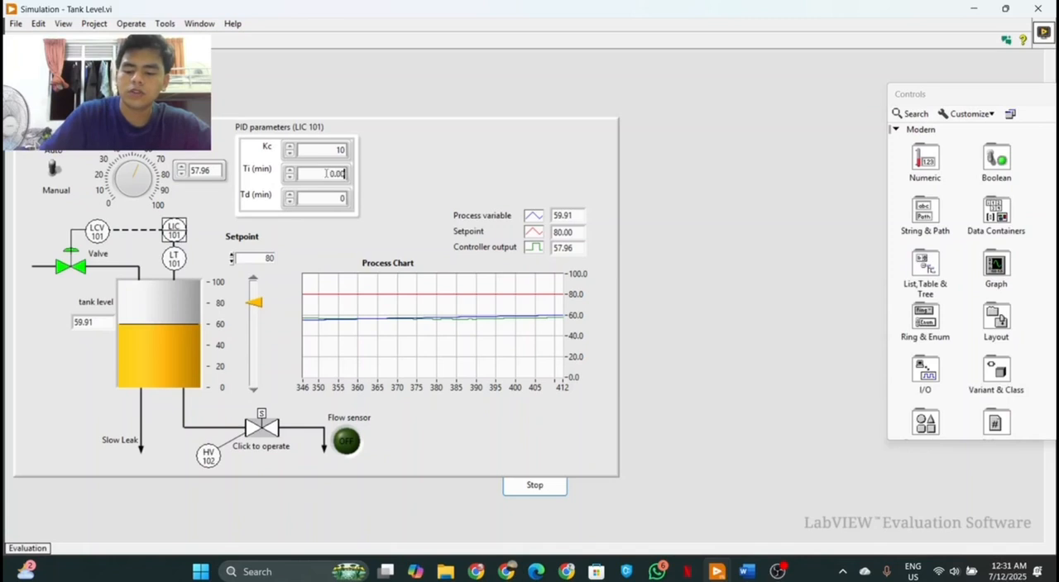
key("Return")
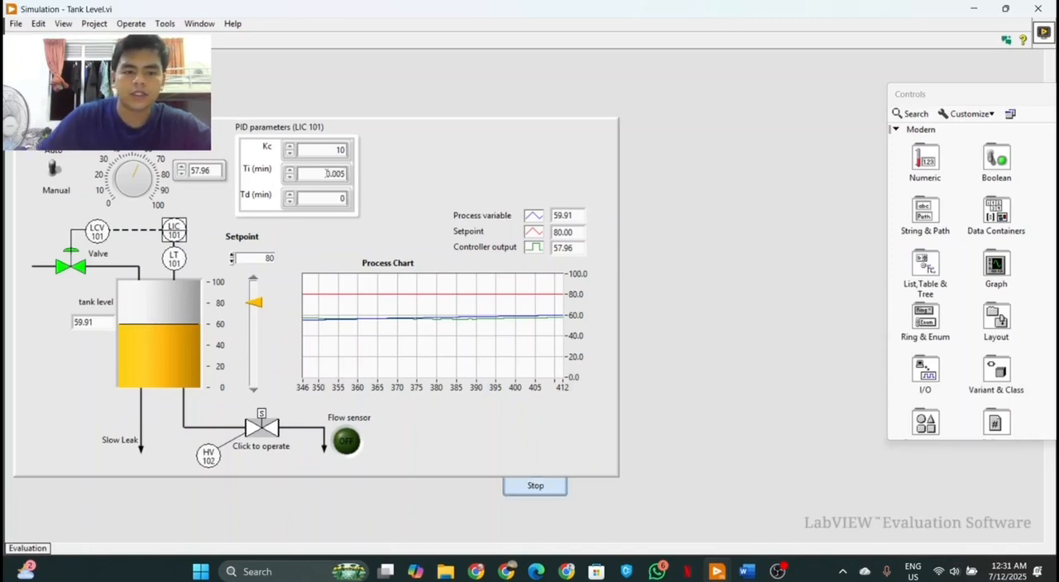
left_click(749, 574)
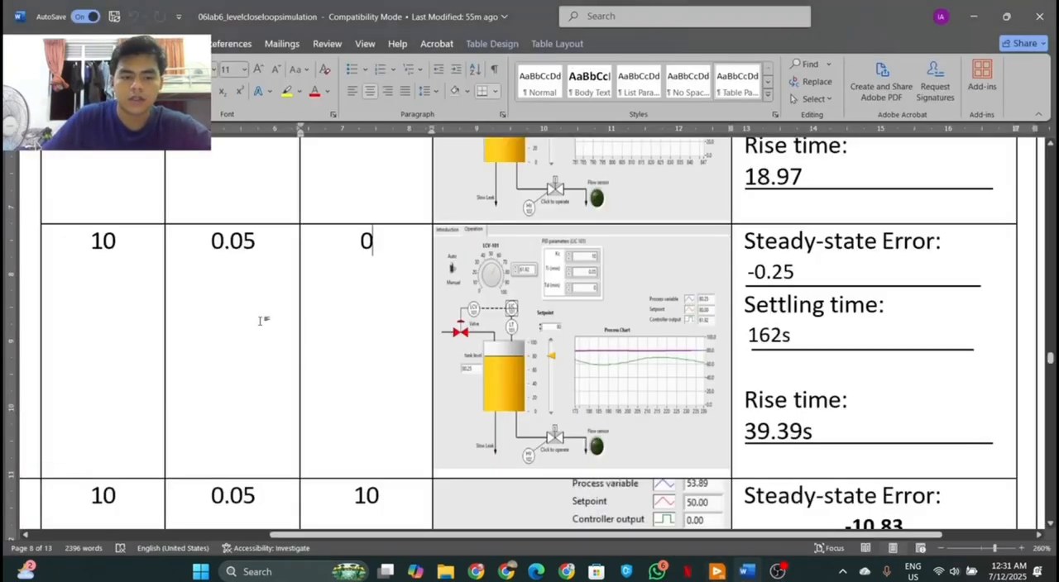
left_click(752, 578)
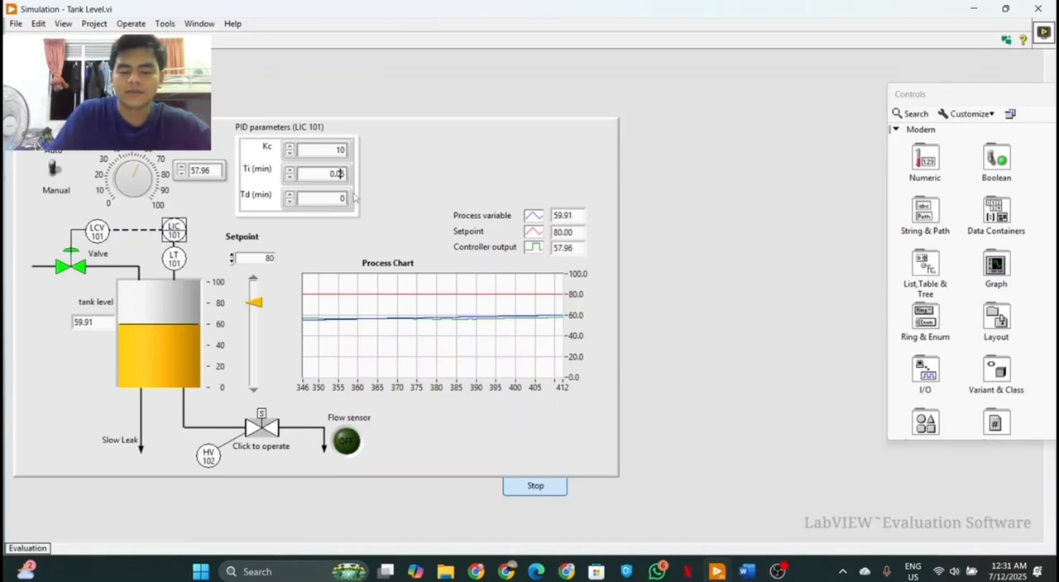
key("Return")
Run the tank level simulation with Kc 10, Ti 0.05 and Td 0
left_click(131, 24)
left_click(139, 40)
left_click(129, 26)
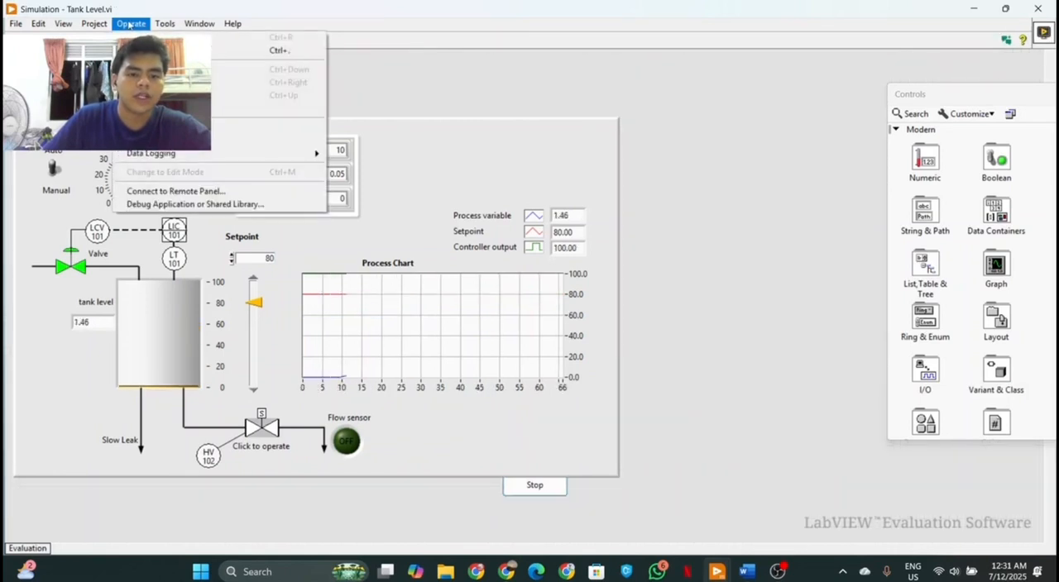
left_click(130, 25)
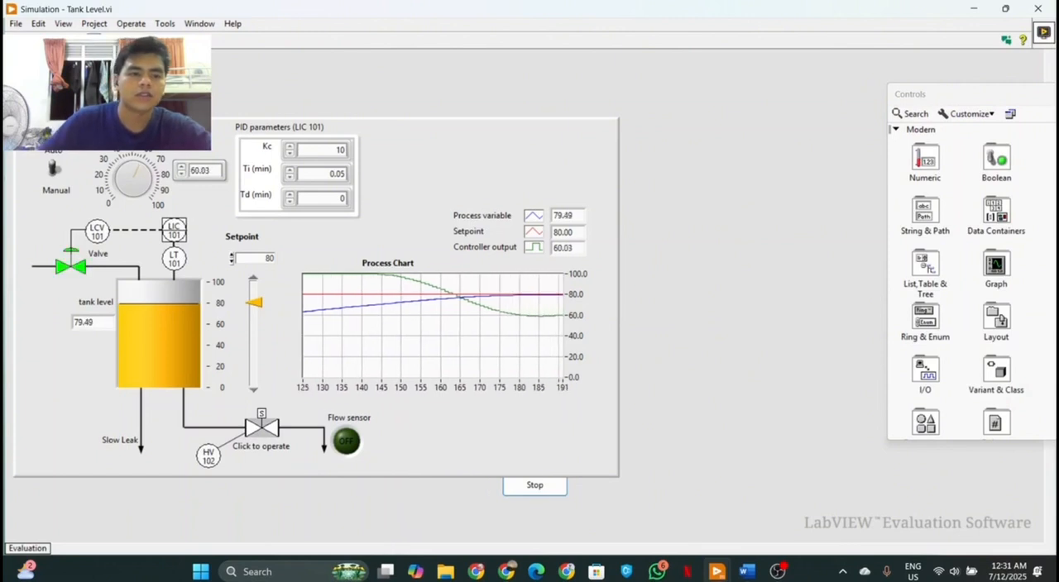
Switch to the lab report in Word and compare the Ti 0.05 row with the other PI rows of the results table
key("ctrl+e")
left_click(571, 27)
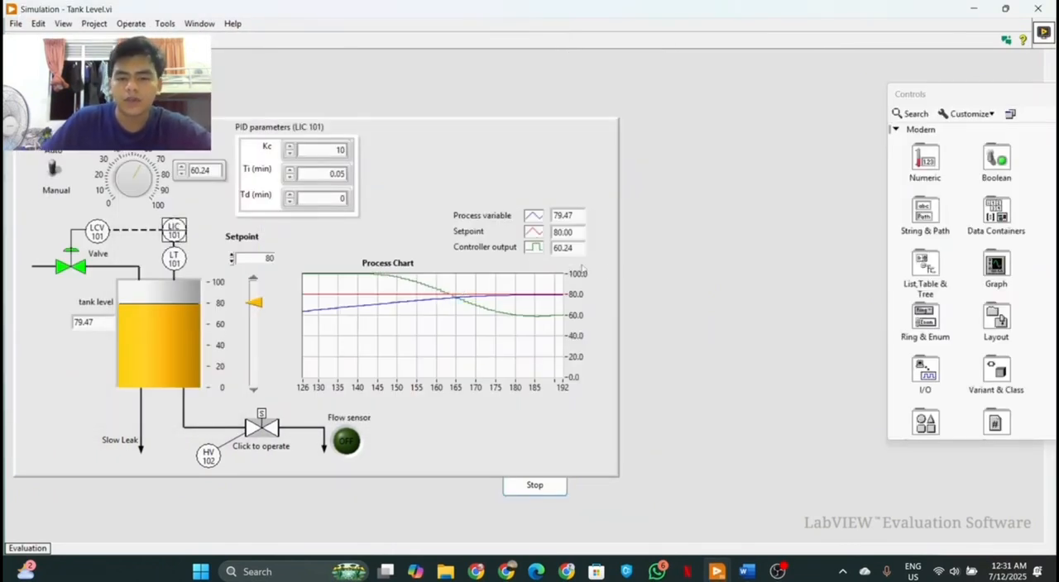
left_click(975, 9)
left_click(747, 572)
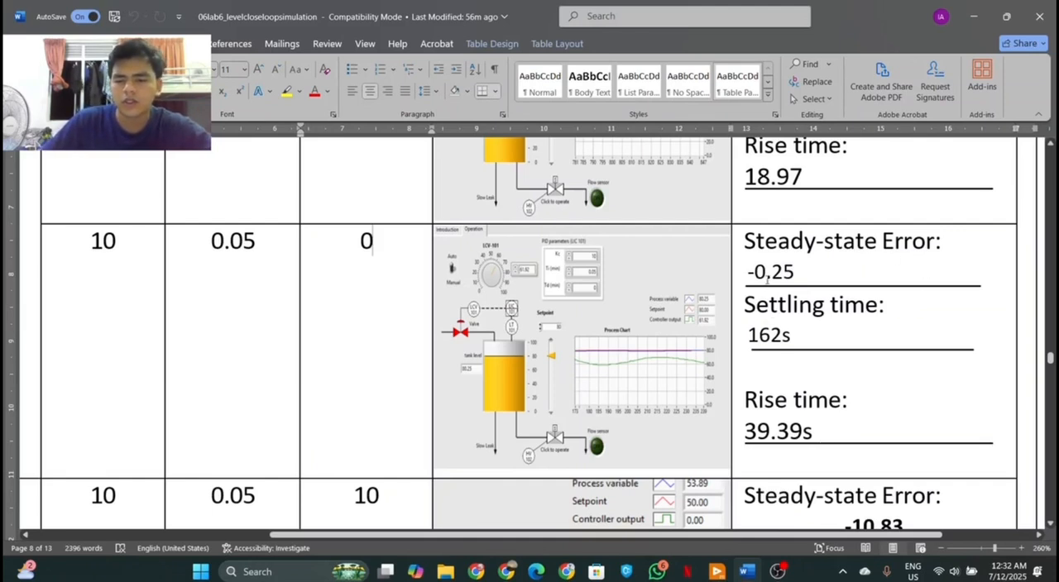
scroll(711, 316, "down", 3)
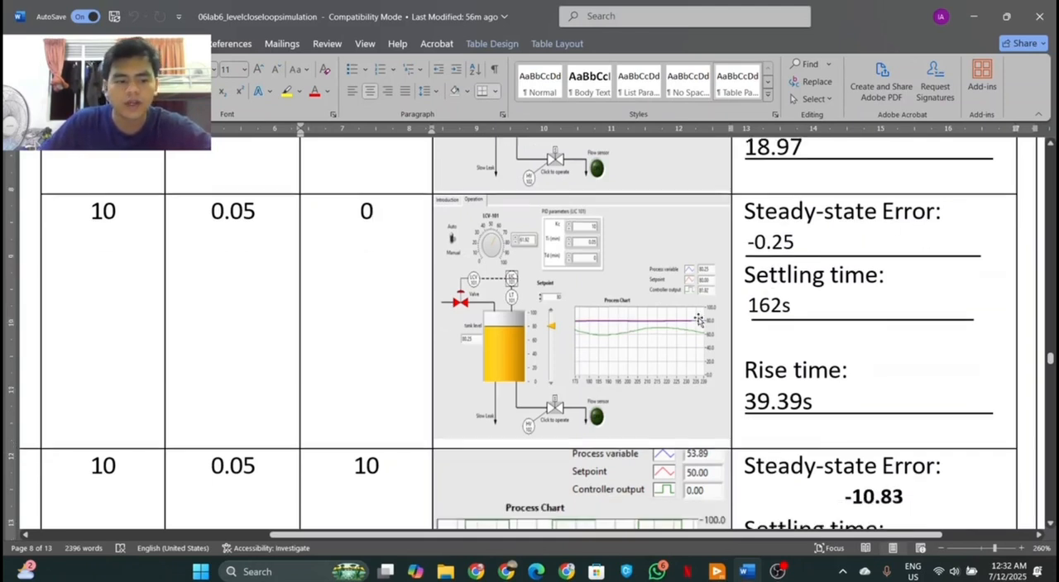
scroll(695, 316, "up", 3)
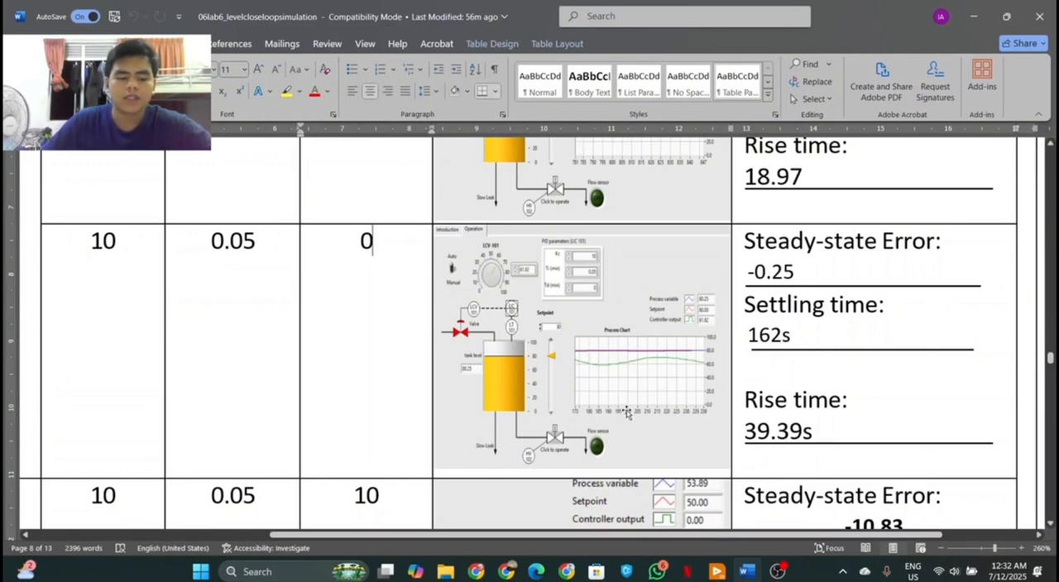
scroll(627, 382, "down", 3, "ctrl")
scroll(626, 382, "down", 4, "ctrl")
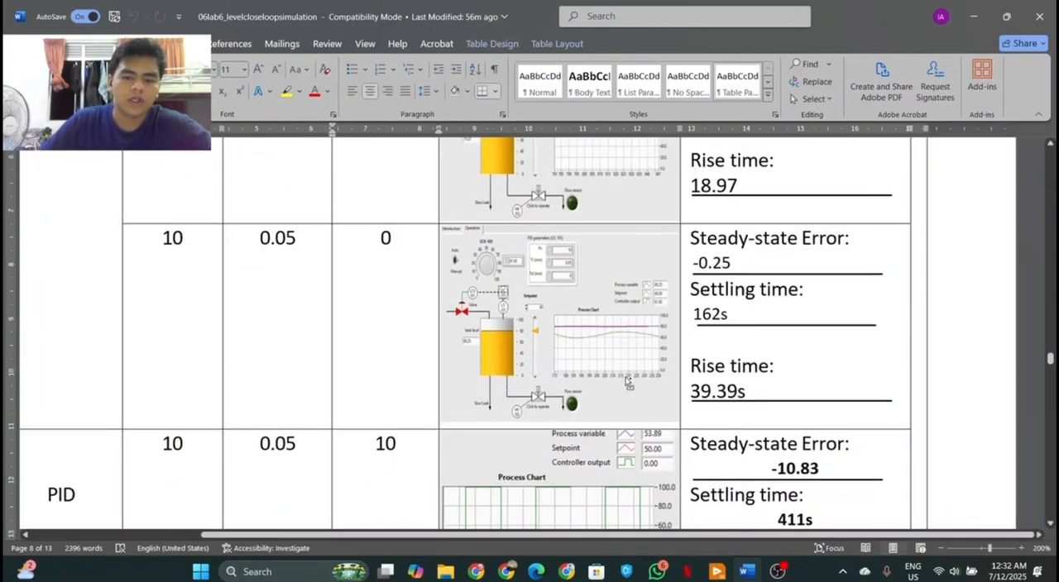
scroll(629, 378, "up", 5)
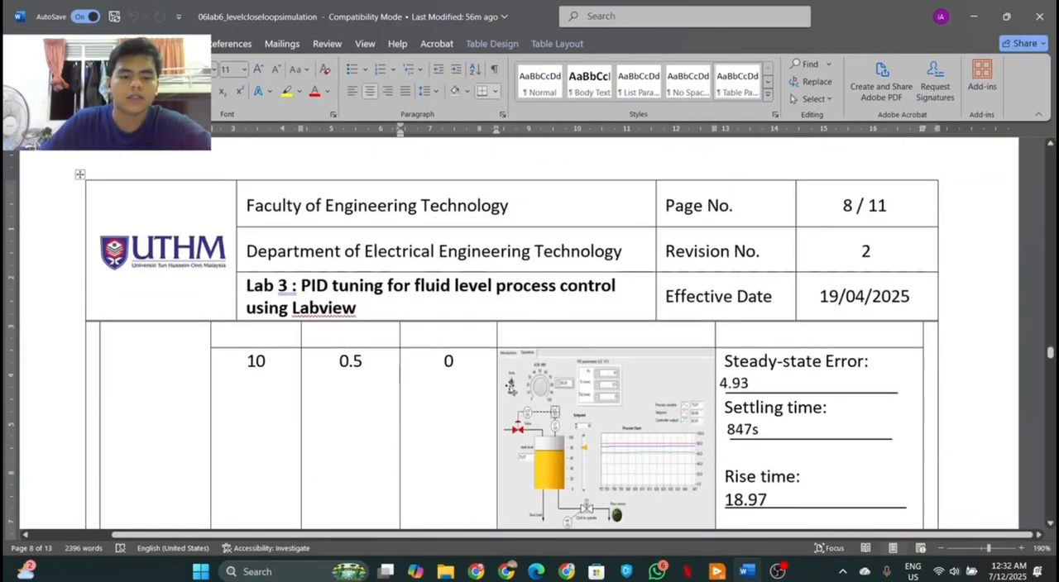
scroll(458, 313, "up", 6)
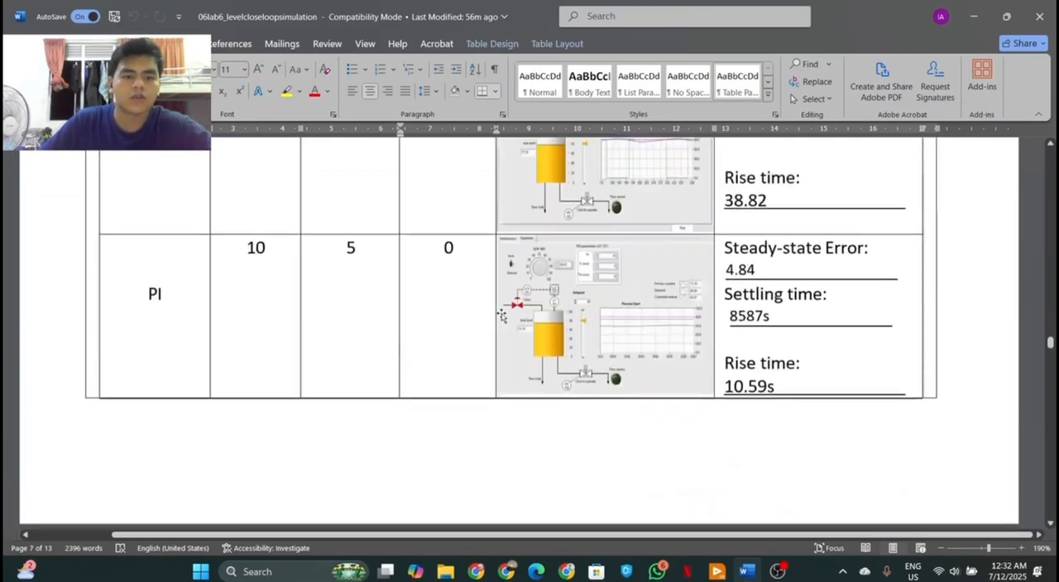
scroll(381, 307, "down", 1)
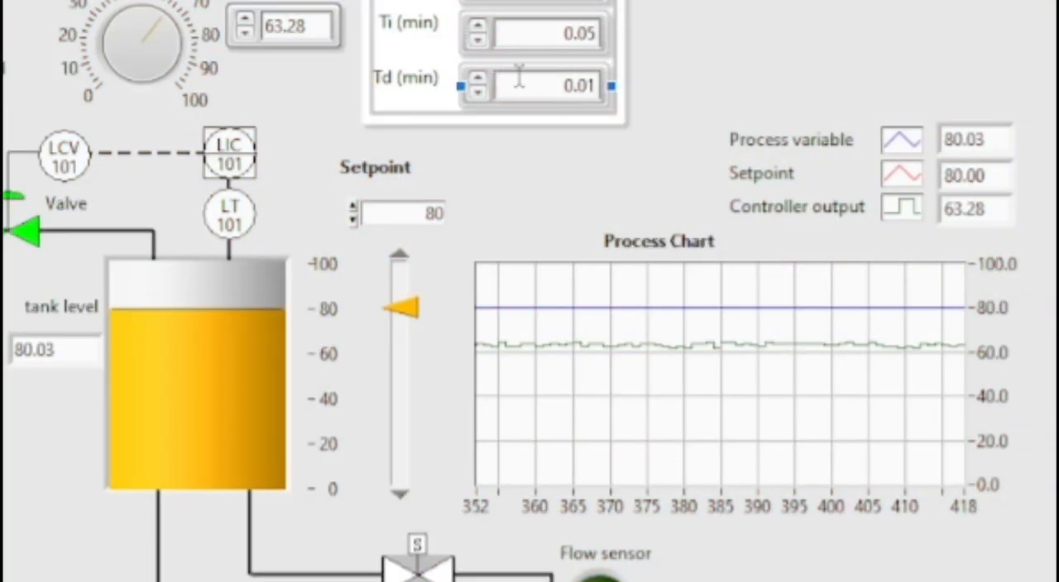
Set the derivative time Td to 10 min on the LabVIEW Tank Level front panel
left_click_drag(555, 85, 613, 72)
type("10")
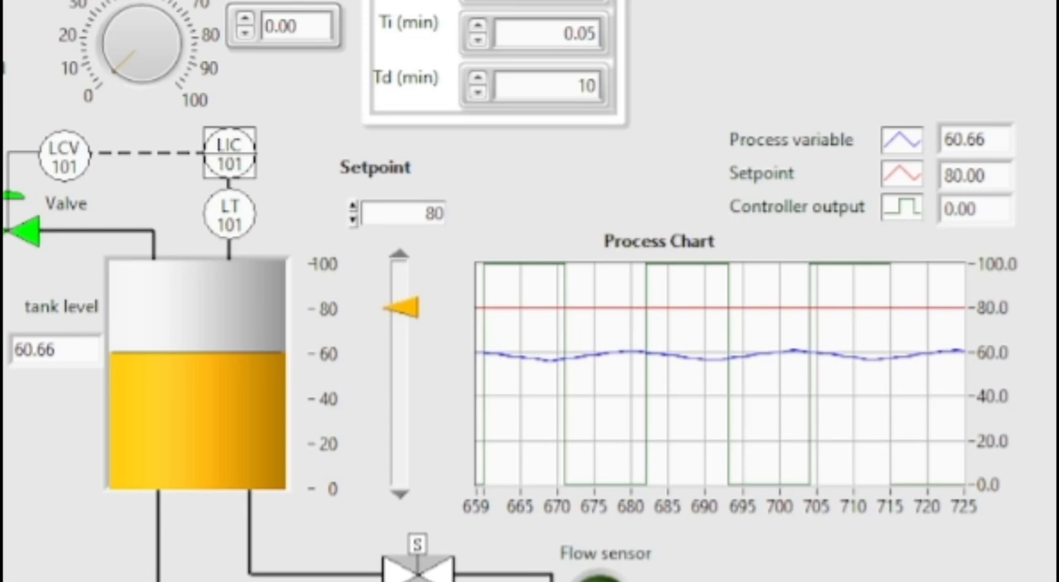
Set the derivative time Td to 1 min and run the tank level simulation
double_click(593, 88)
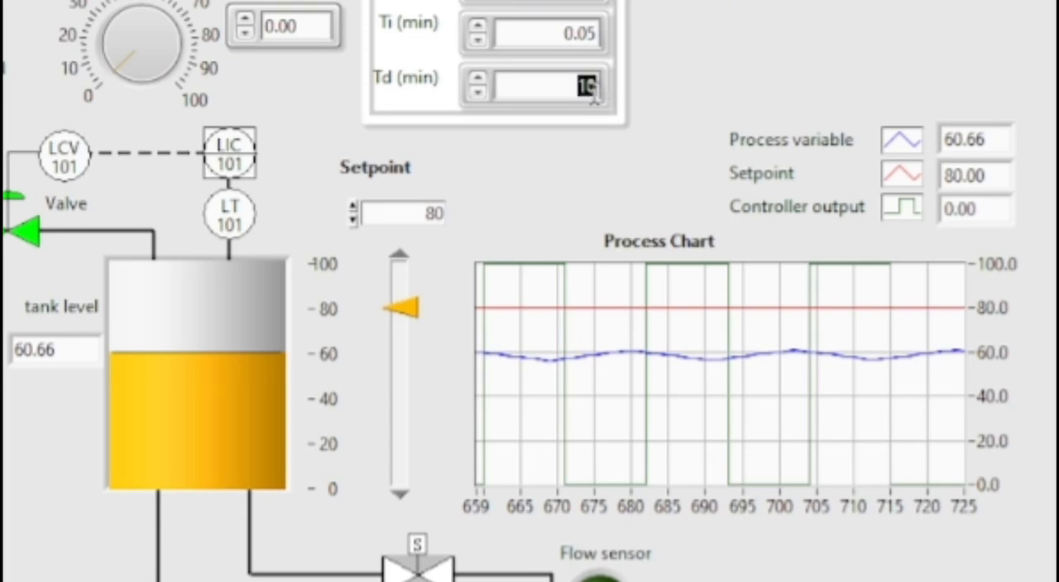
key("BackSpace")
type("1")
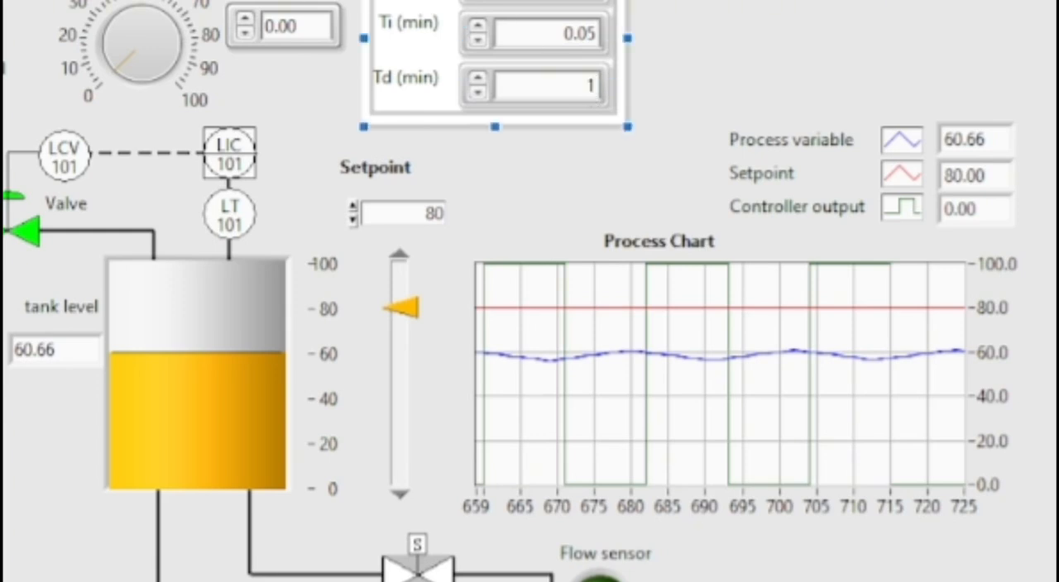
key("ctrl+r")
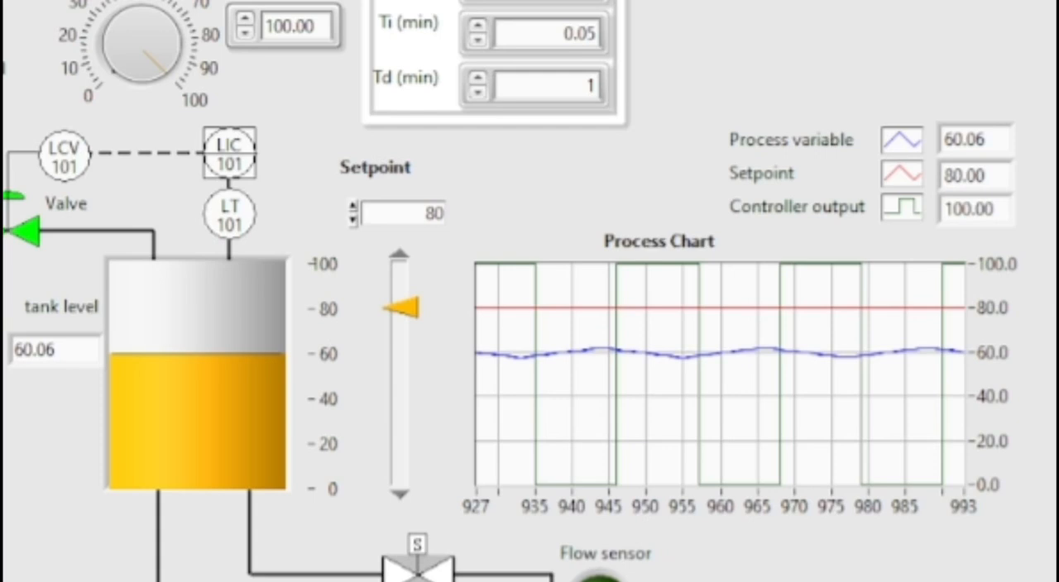
Set the derivative time Td to 0.01 min and run the tank level simulation again
double_click(553, 84)
type("1")
double_click(556, 84)
type("0.01")
key("ctrl+r")
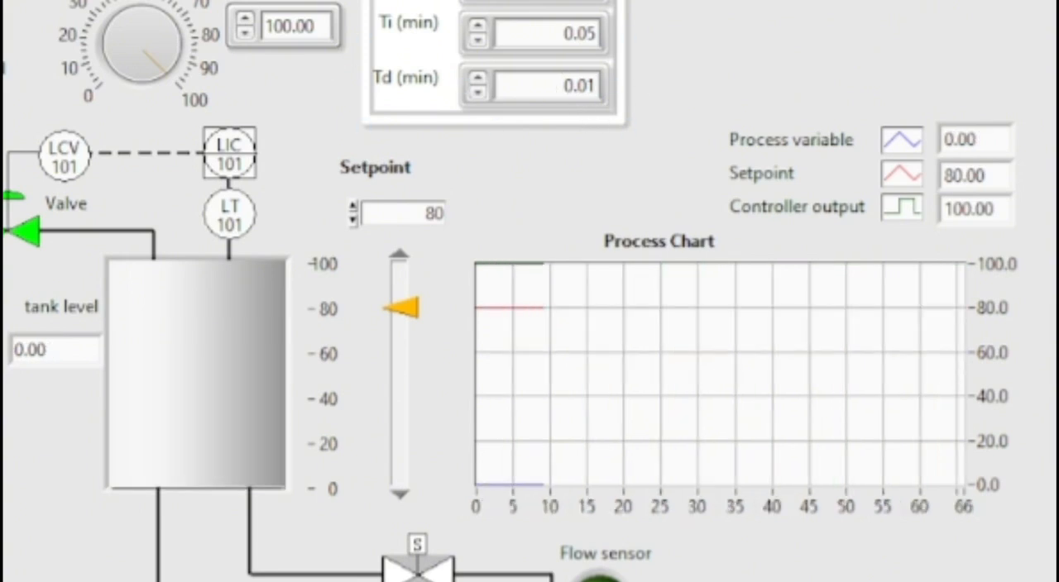